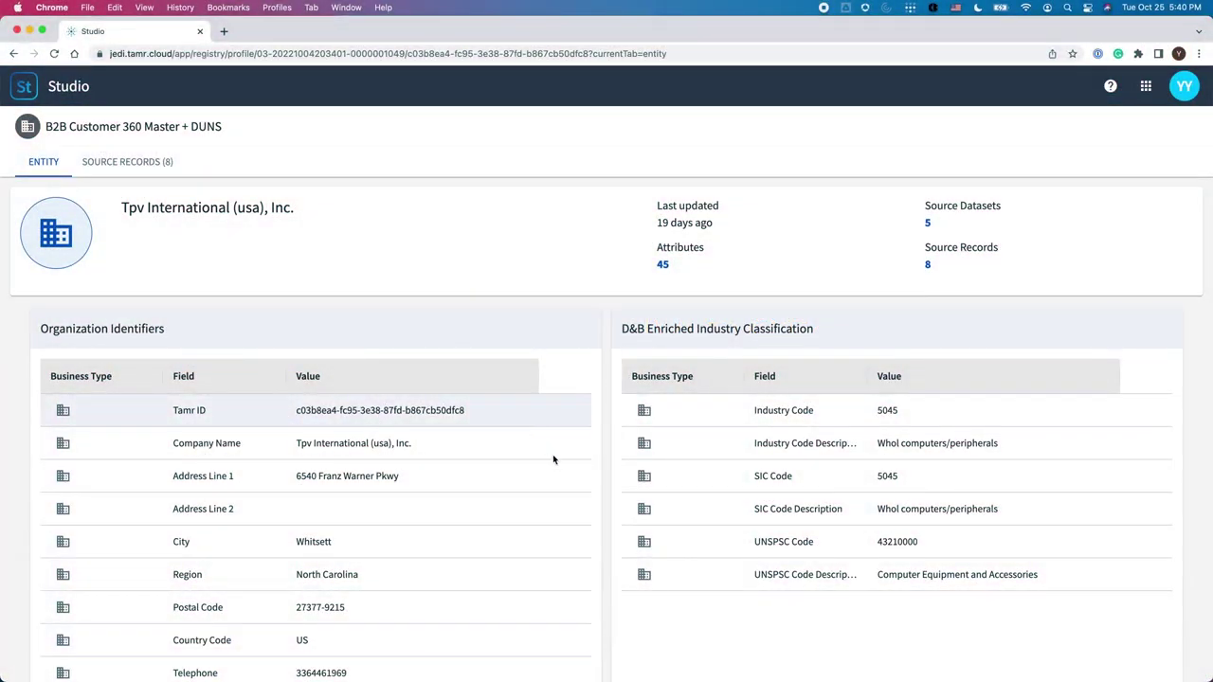
Open the source records of the Tpv International entity and review their address, phone and company name columns.
scroll(559, 474, "down", 1)
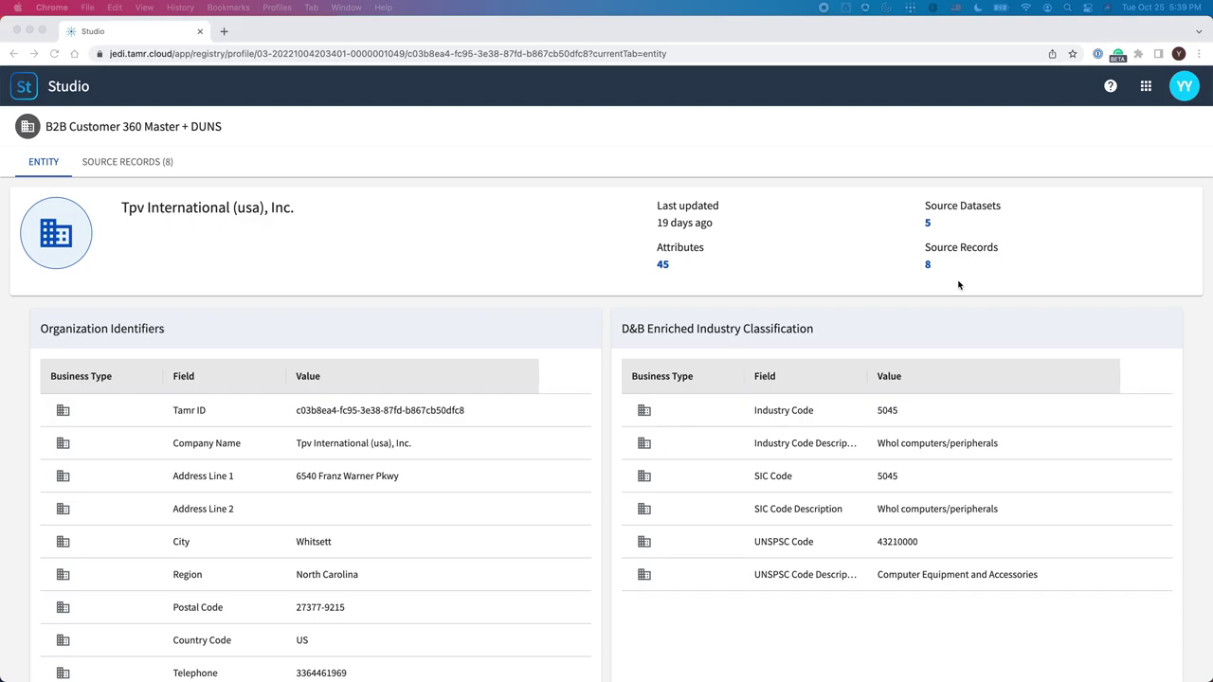
left_click(148, 168)
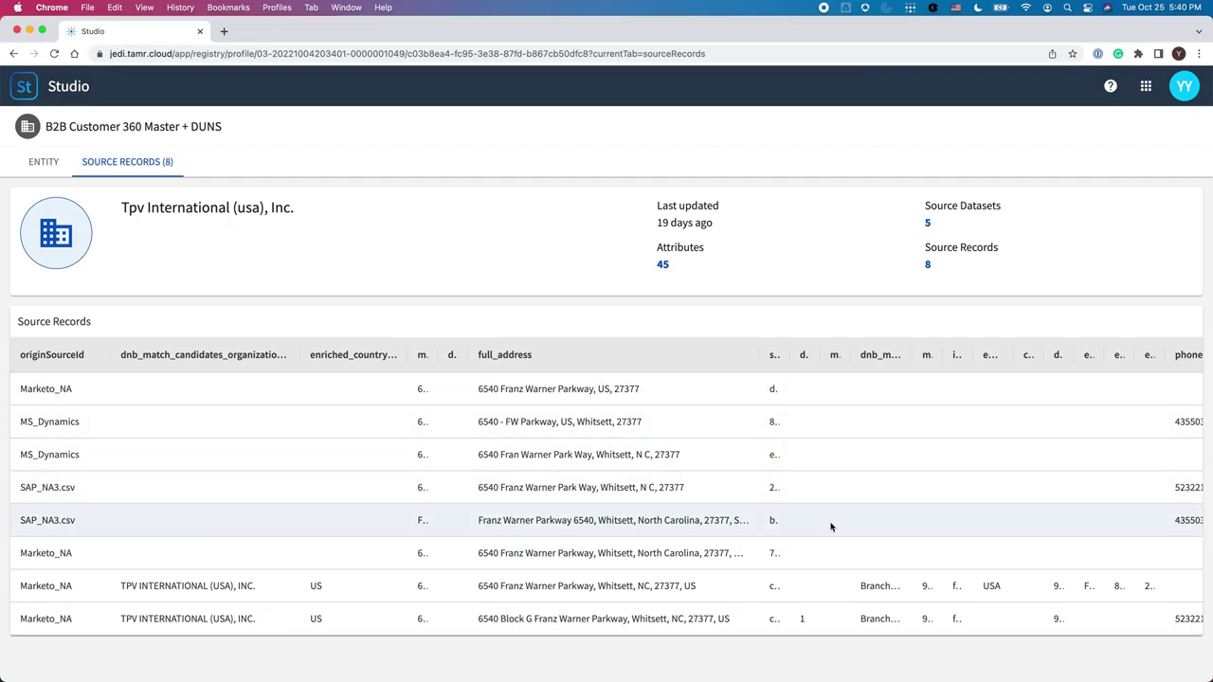
scroll(862, 489, "right", 3)
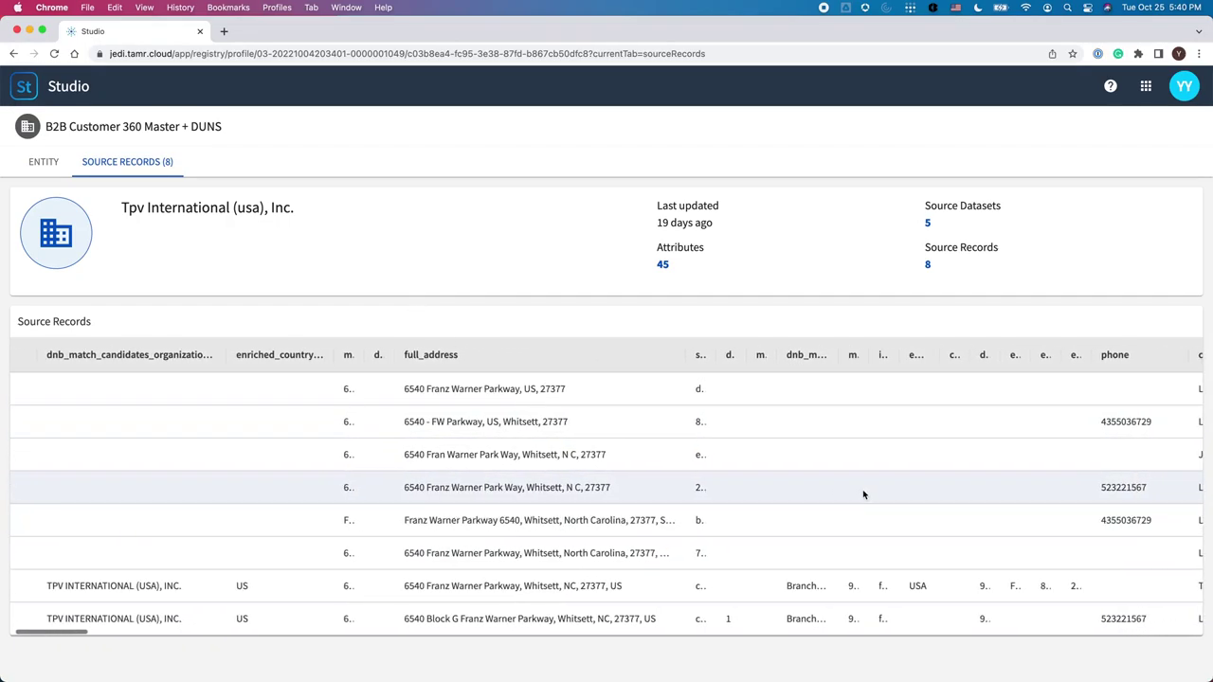
scroll(863, 489, "right", 3)
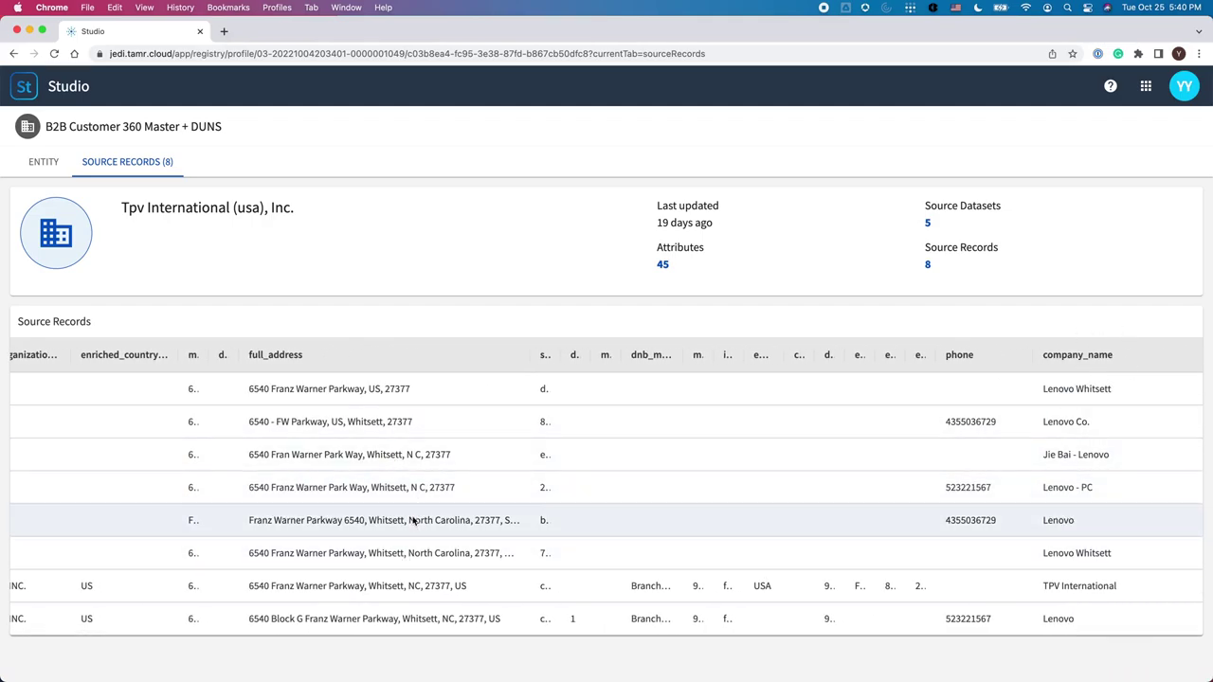
scroll(577, 502, "left", 3)
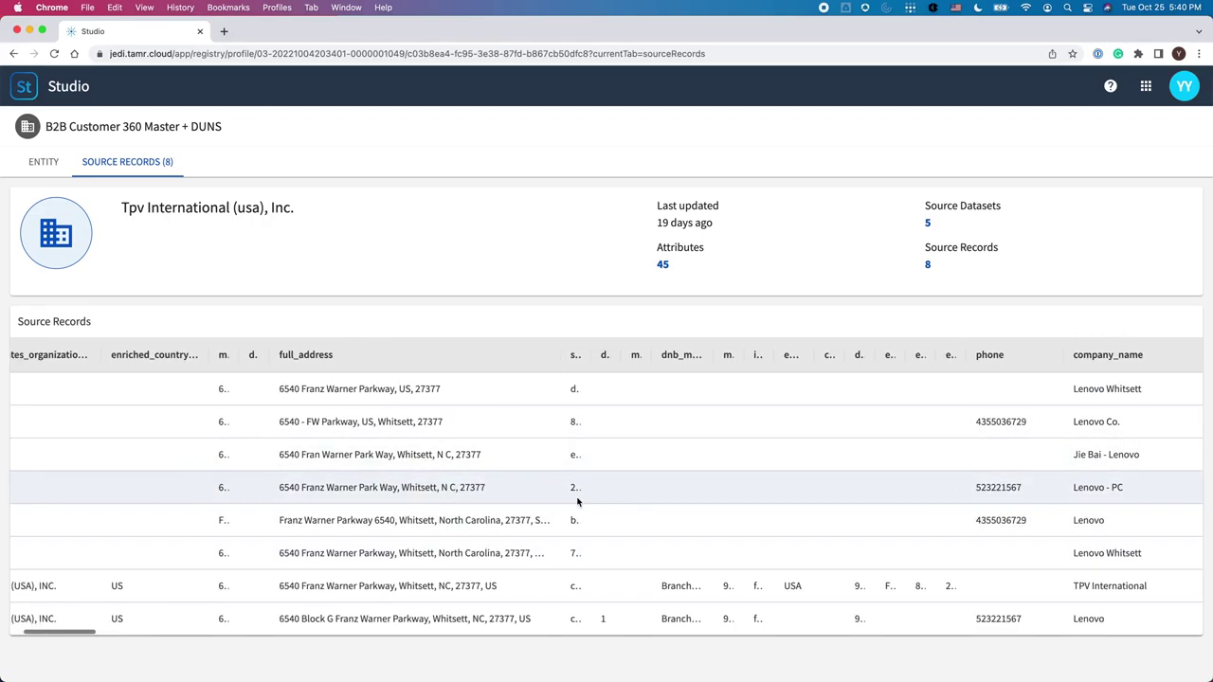
scroll(455, 540, "right", 3)
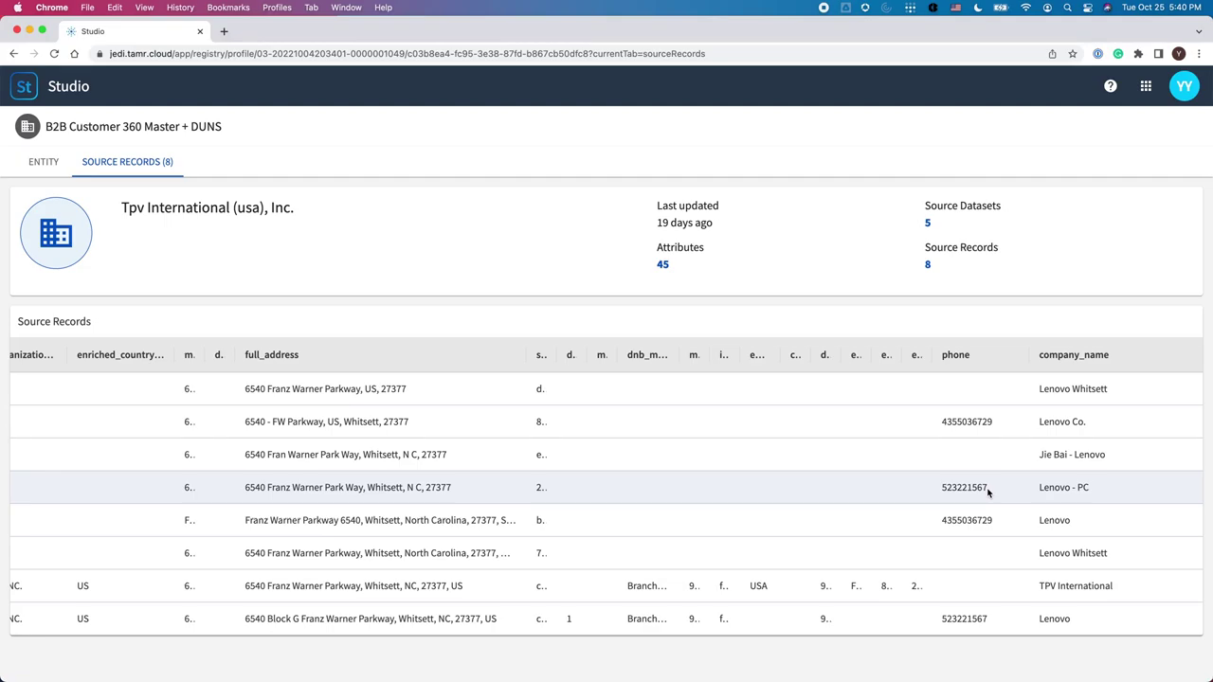
Return to the entity profile and examine its organization identifiers, industry classification, corporate linkage and supplier risk sections.
left_click(39, 164)
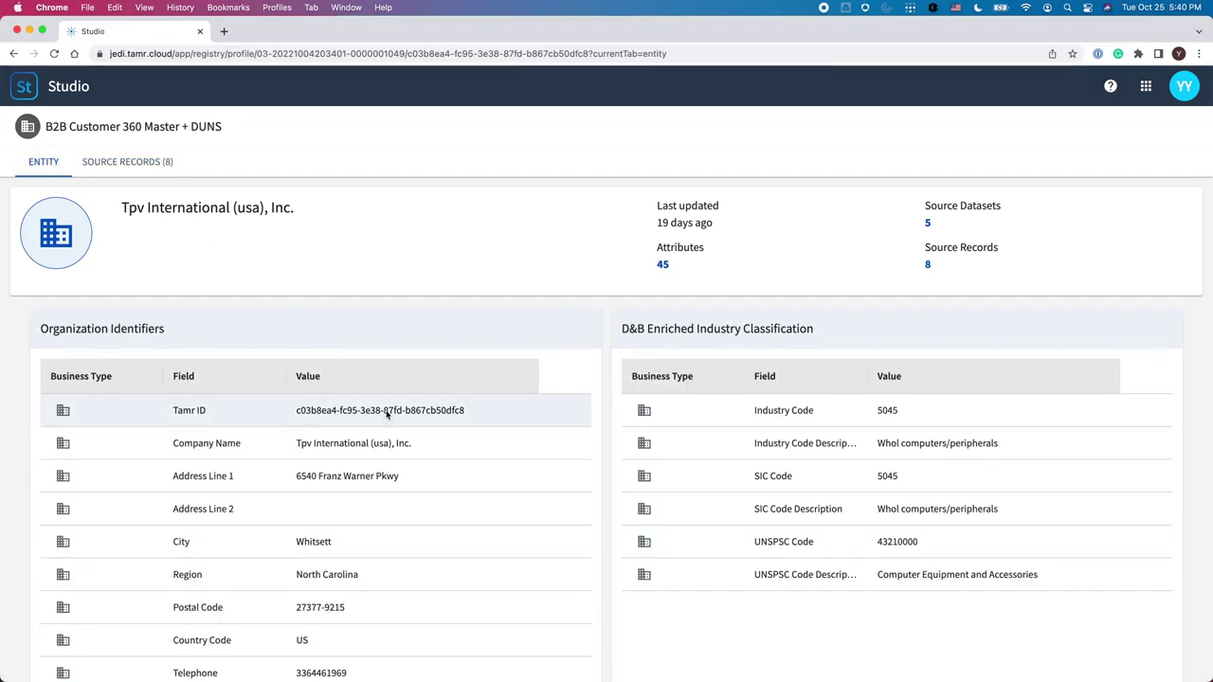
scroll(563, 487, "down", 2)
scroll(563, 487, "up", 1)
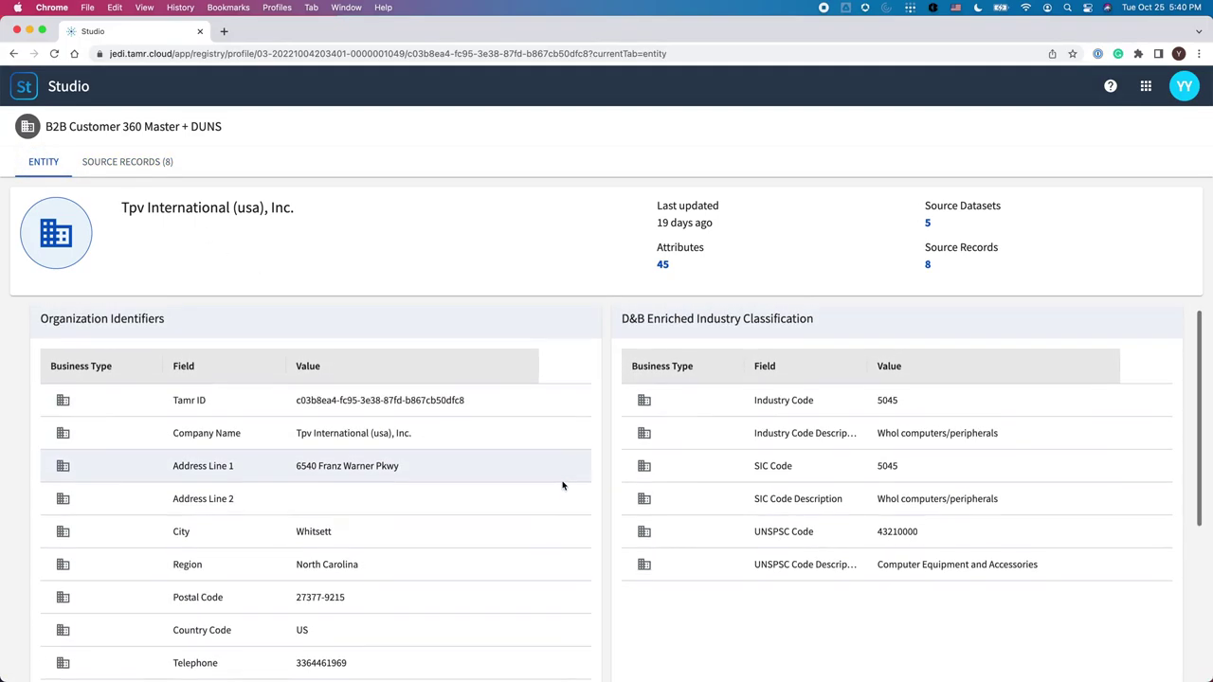
scroll(593, 481, "down", 5)
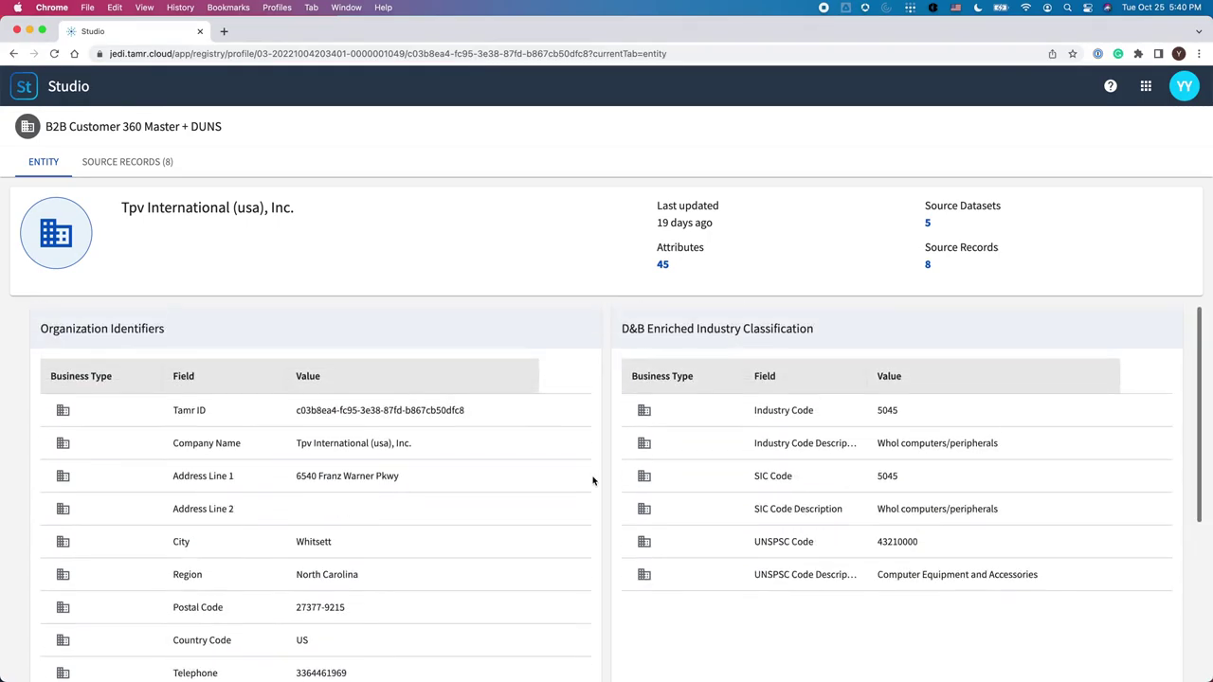
scroll(594, 480, "down", 5)
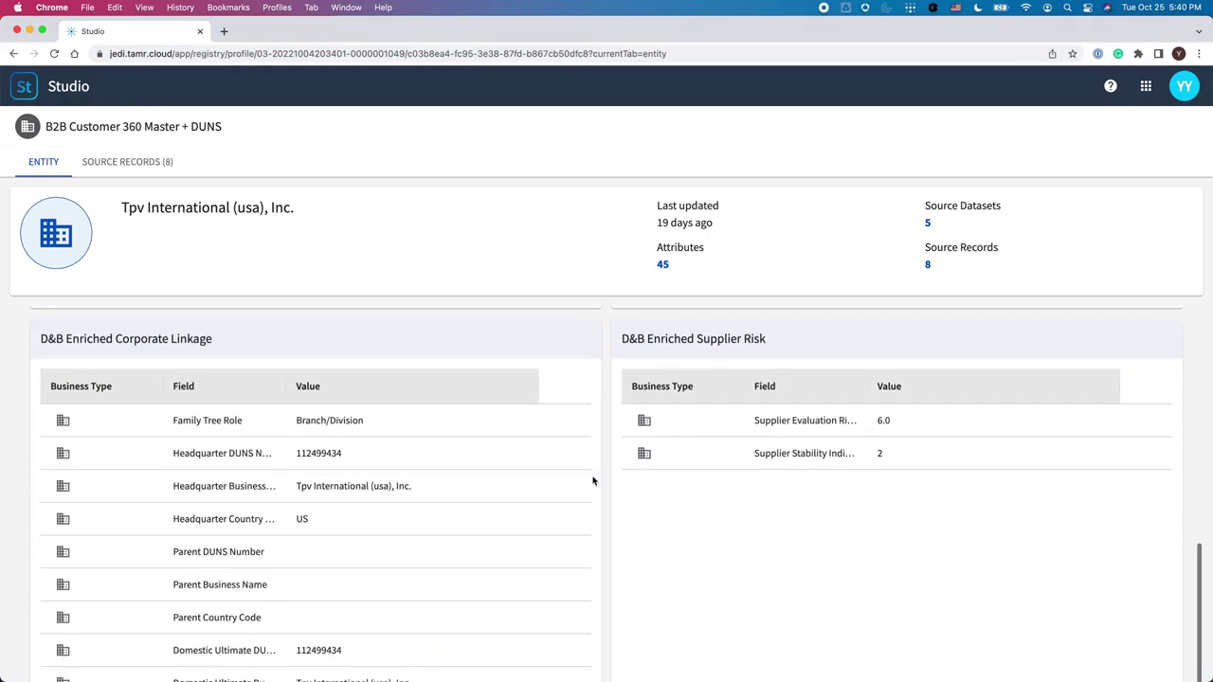
scroll(593, 481, "down", 6)
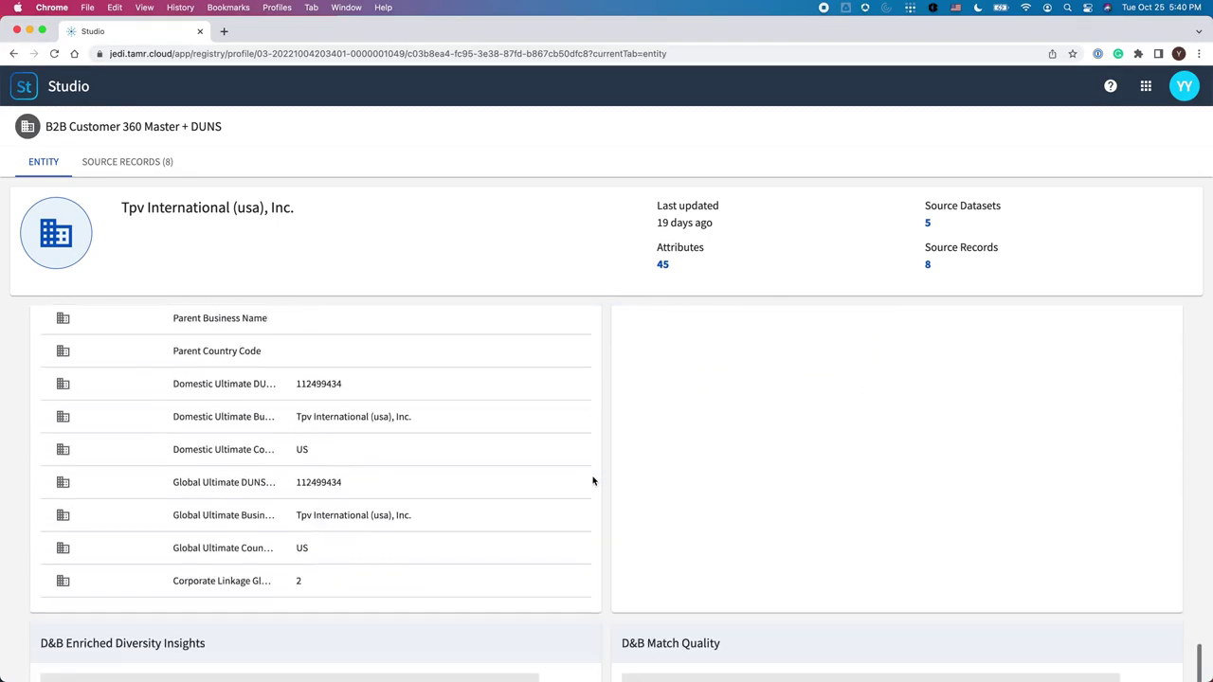
scroll(366, 314, "up", 3)
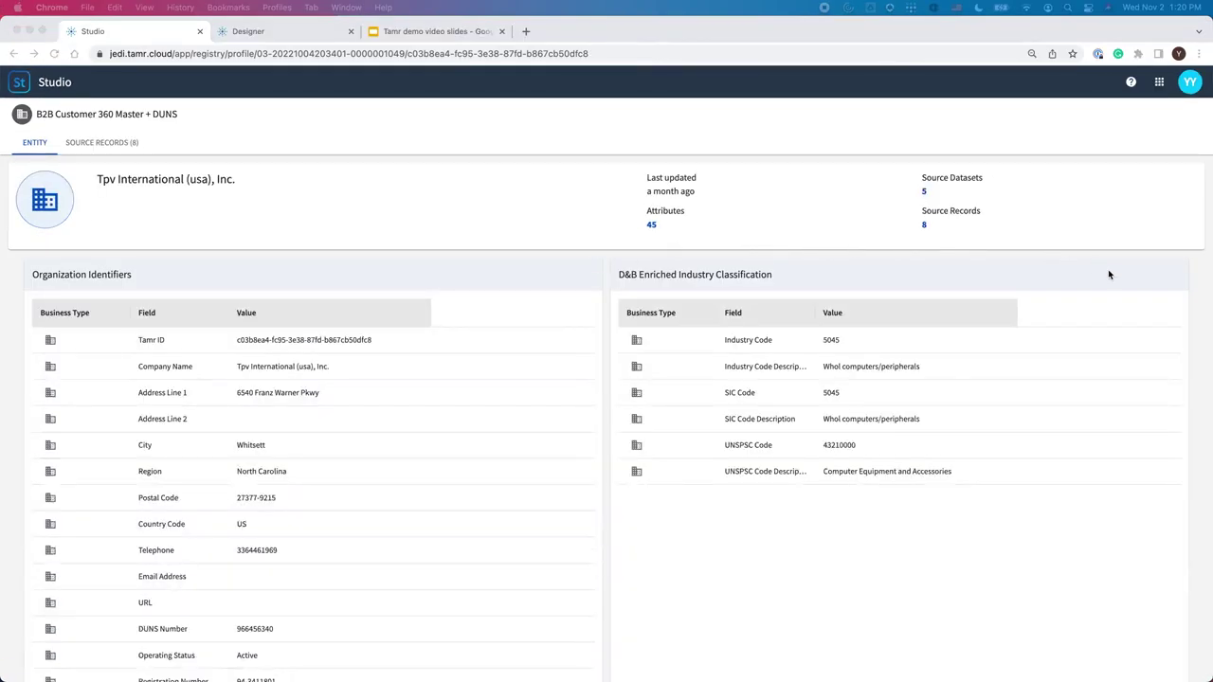
scroll(1115, 290, "down", 1)
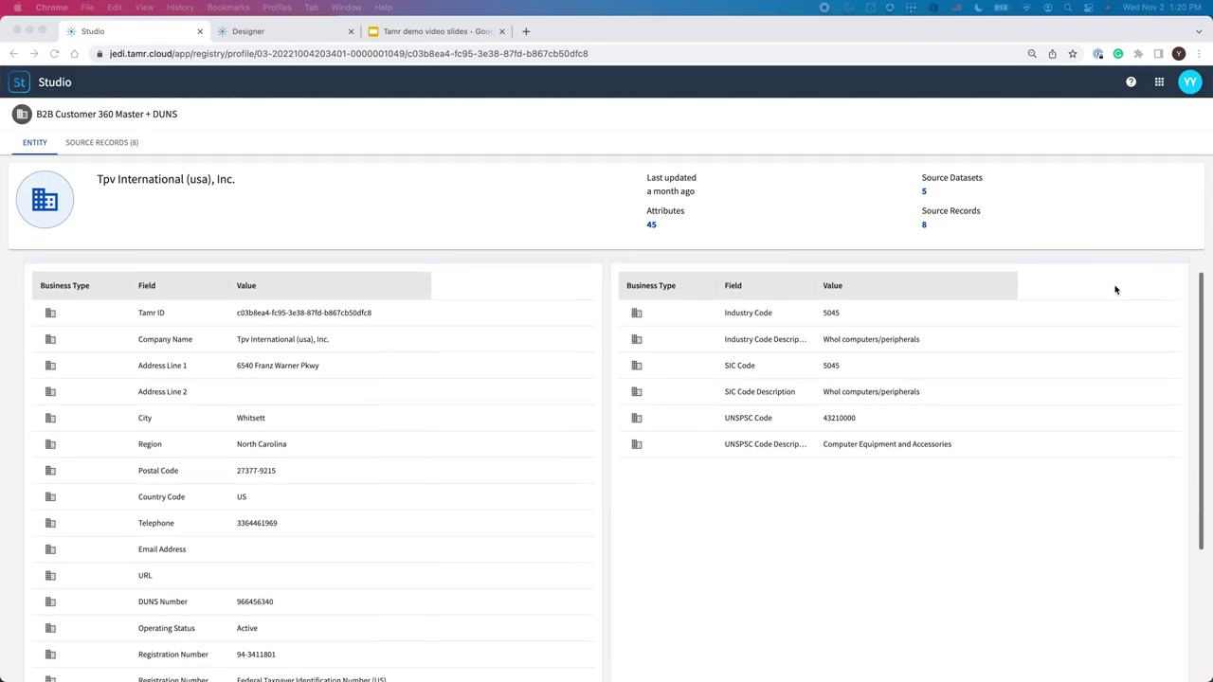
scroll(1116, 290, "up", 1)
scroll(1116, 290, "down", 5)
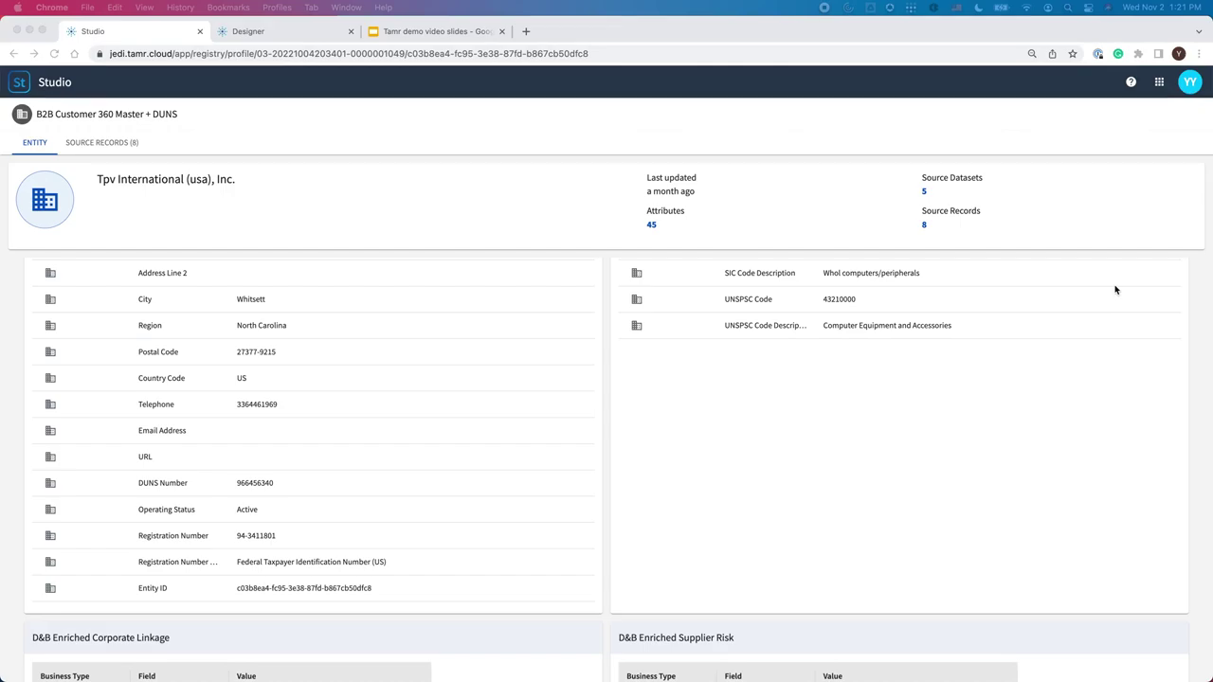
Switch to Designer and review the sequence of steps in the B2B Org Customer Mastering flow.
left_click(307, 36)
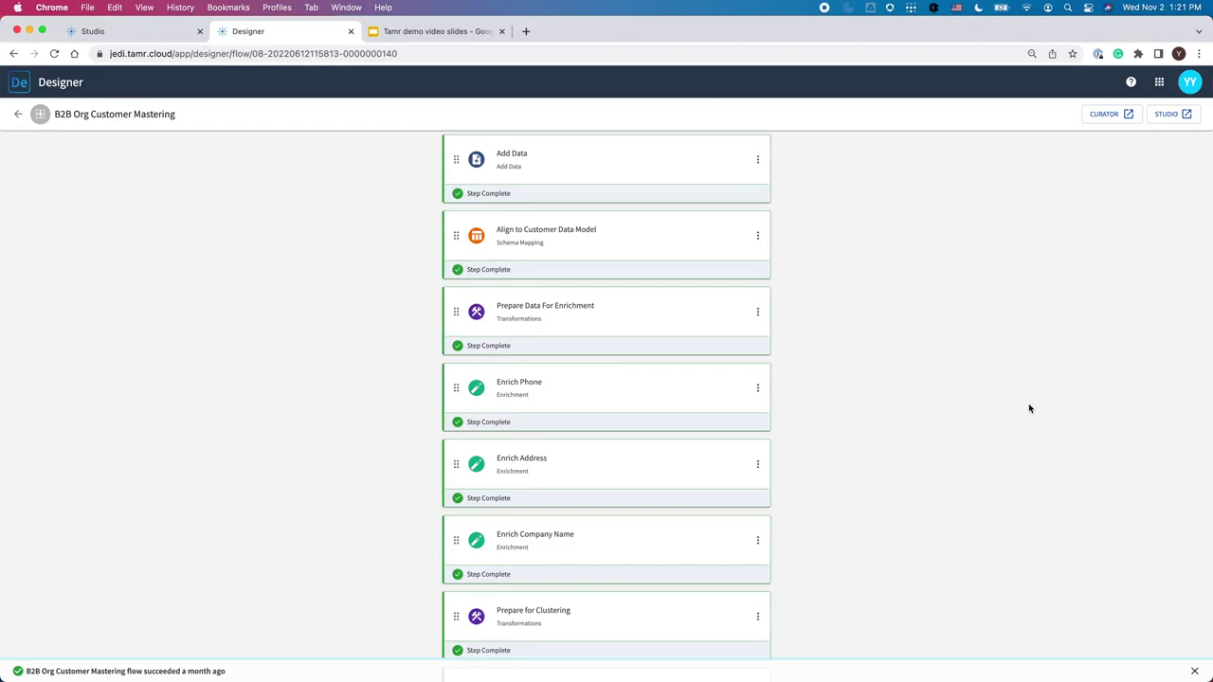
scroll(1030, 408, "down", 2)
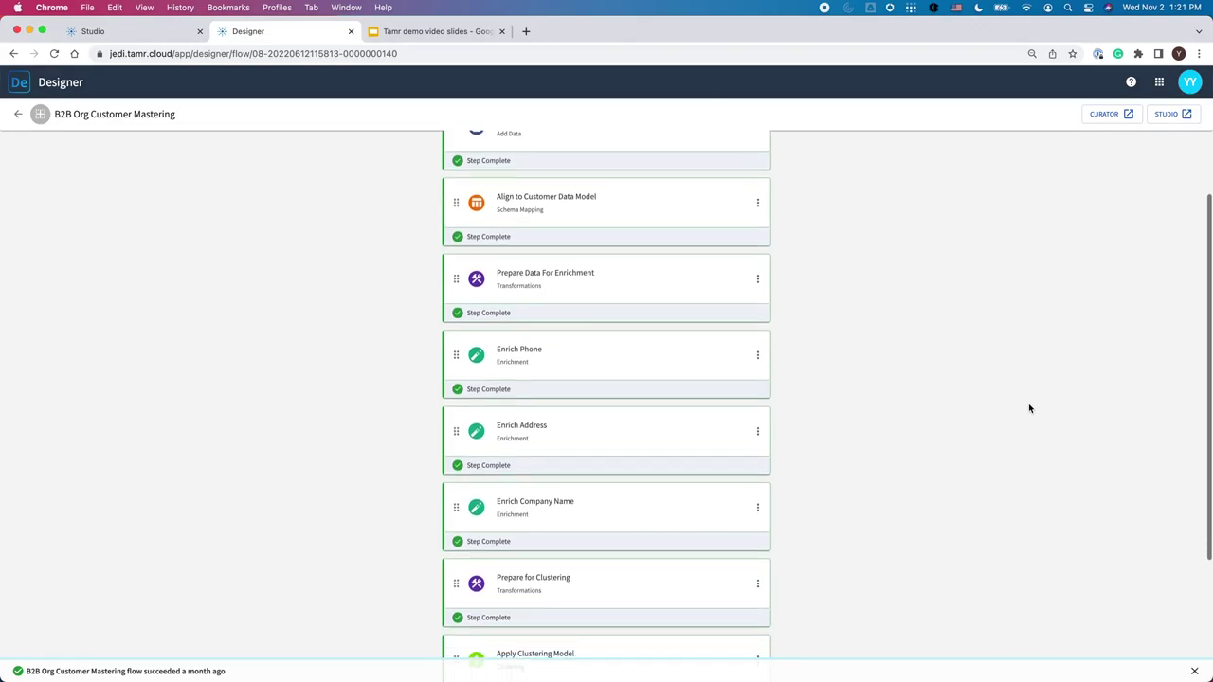
scroll(1029, 408, "up", 2)
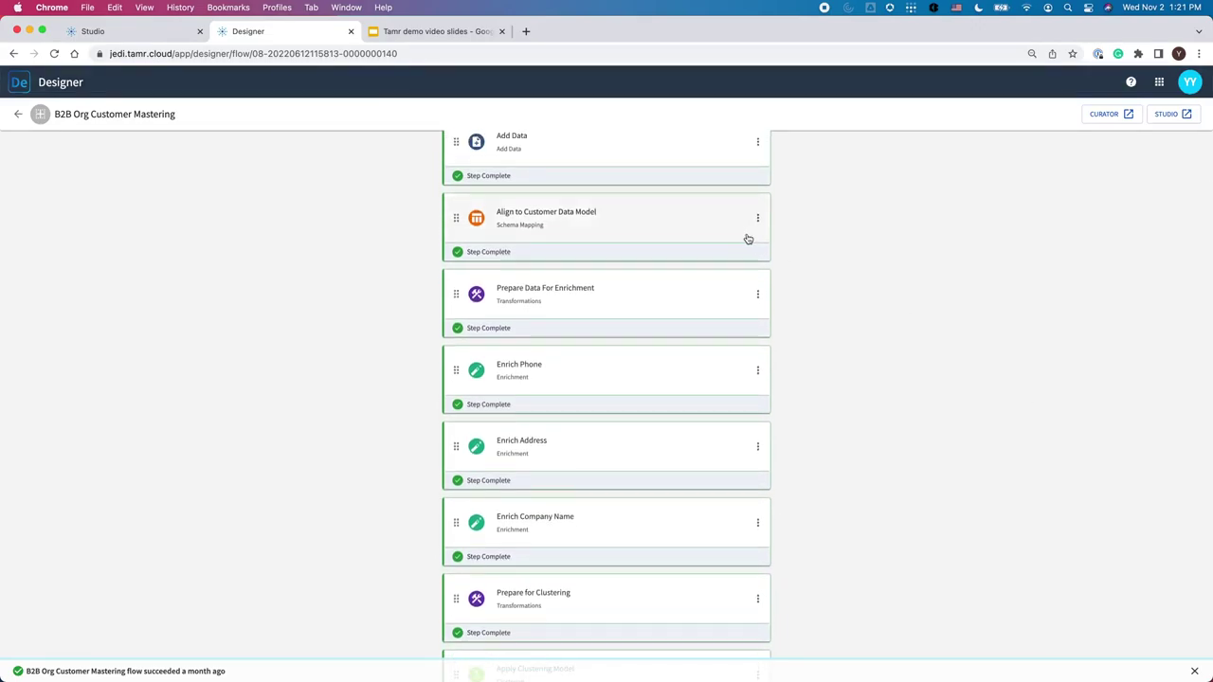
scroll(888, 338, "down", 3)
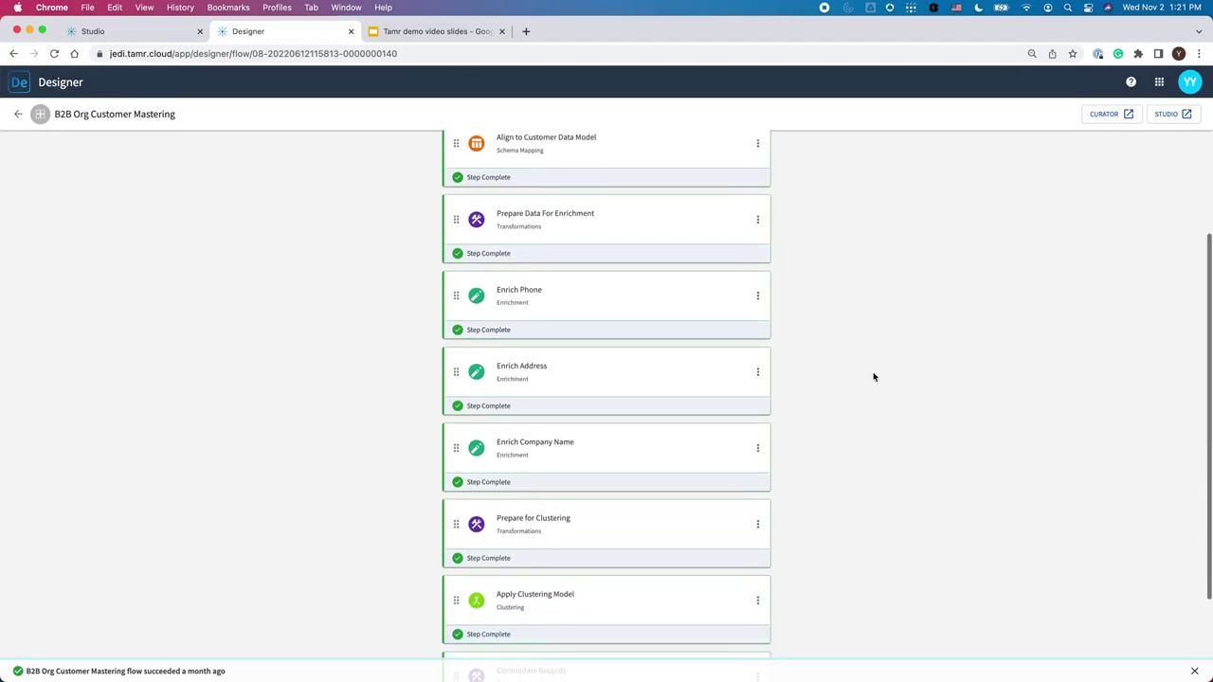
scroll(886, 436, "down", 5)
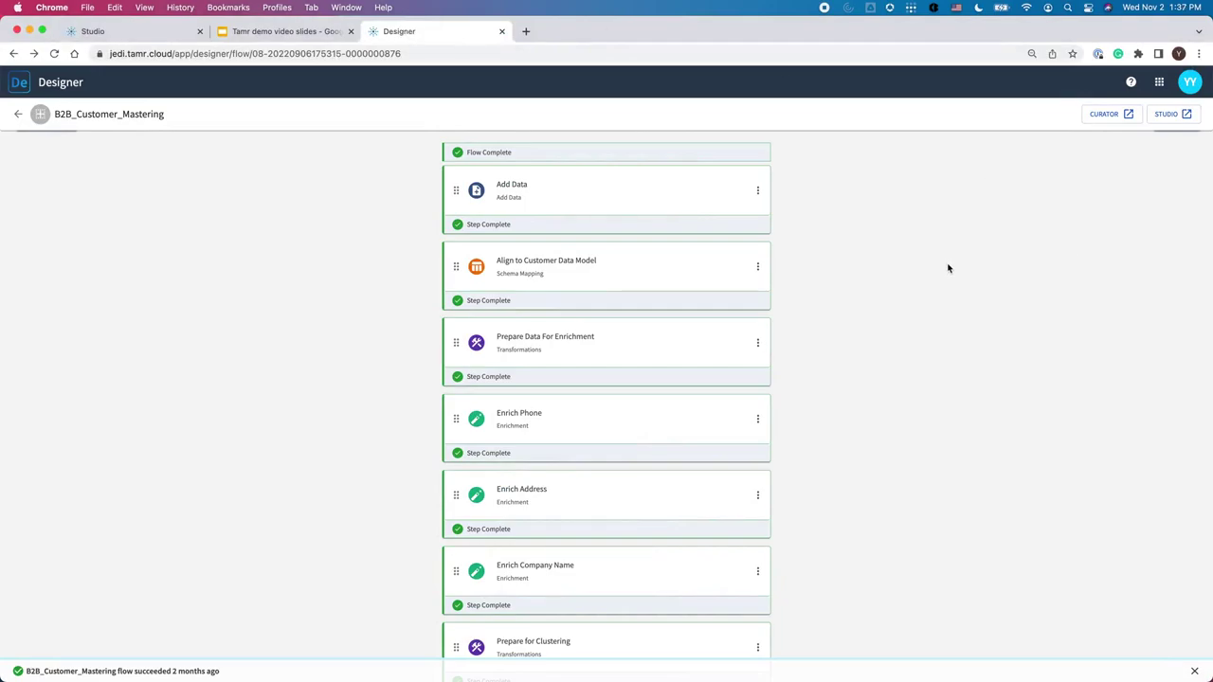
Open the flow's Add Data step and start adding a source from the second Google Cloud Storage Demo Connection.
left_click(689, 205)
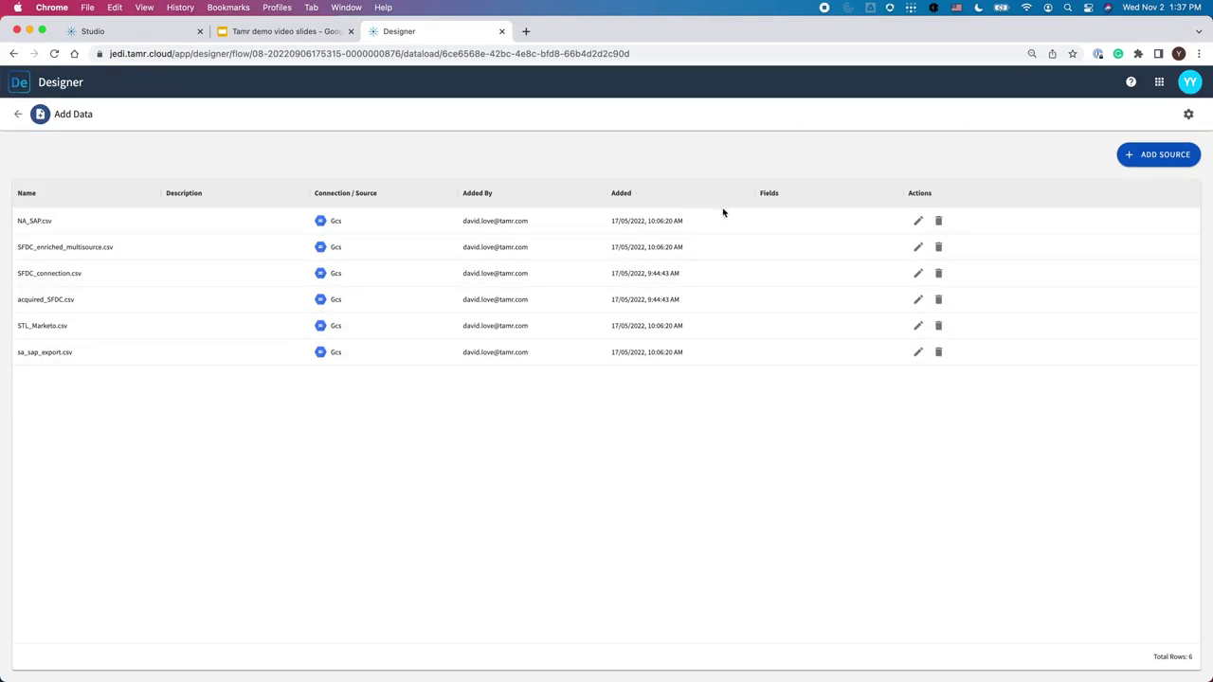
left_click(1137, 161)
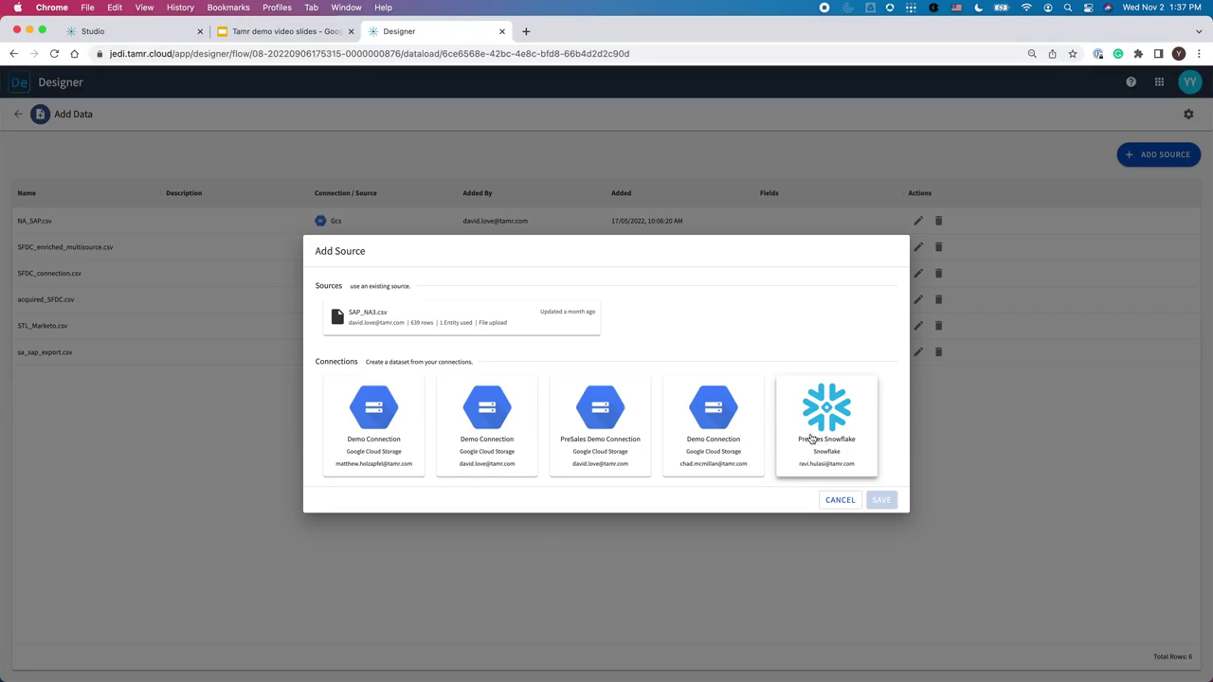
left_click(512, 443)
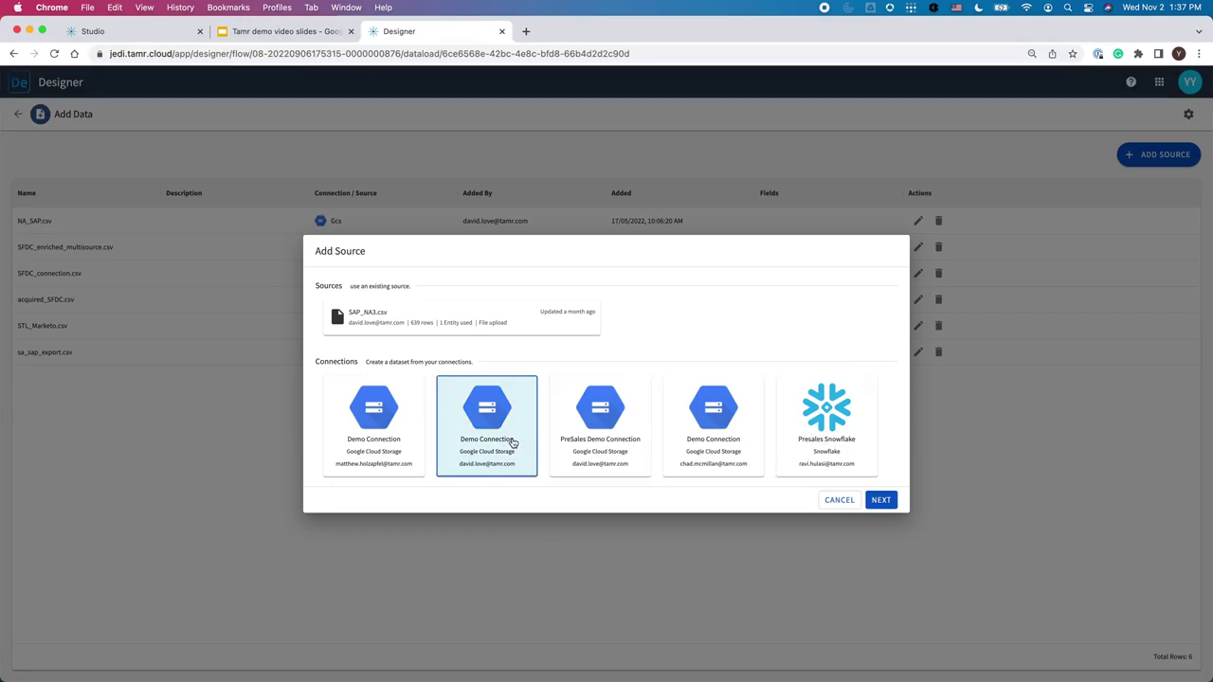
left_click(882, 500)
Browse the bucket's demo directory and select acquired_SFDC.csv in the 1_0_0 folder as the dataset file.
left_click(706, 279)
type("dem")
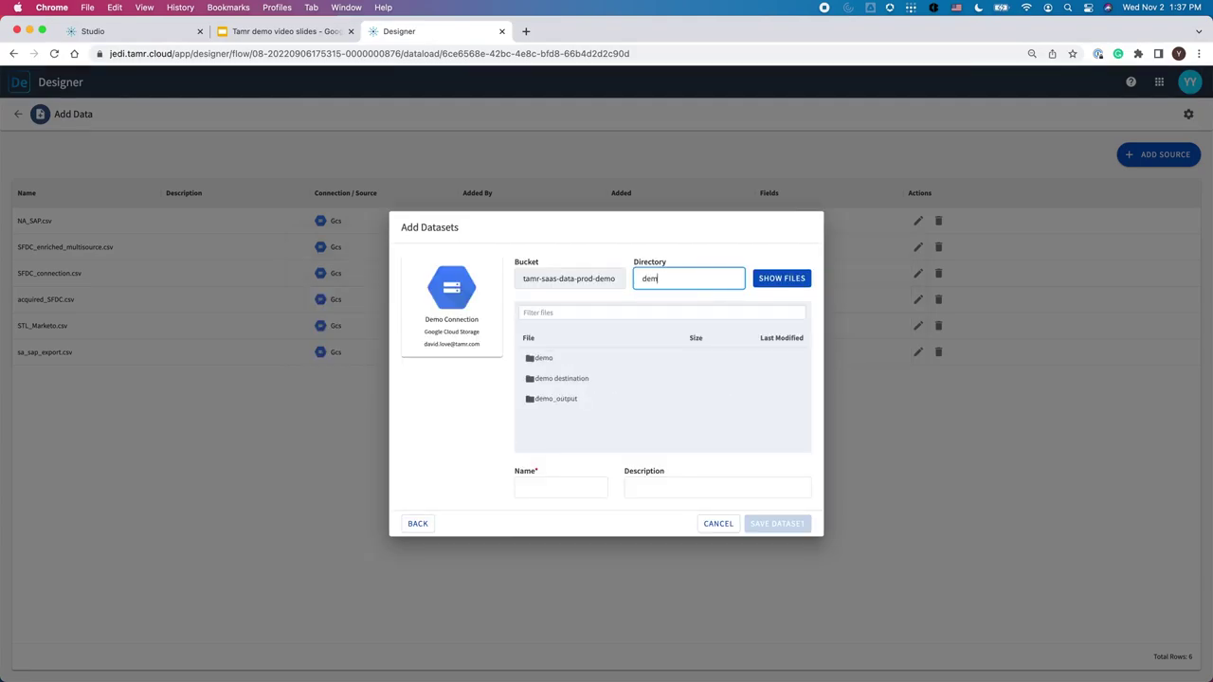
type("o")
left_click(609, 358)
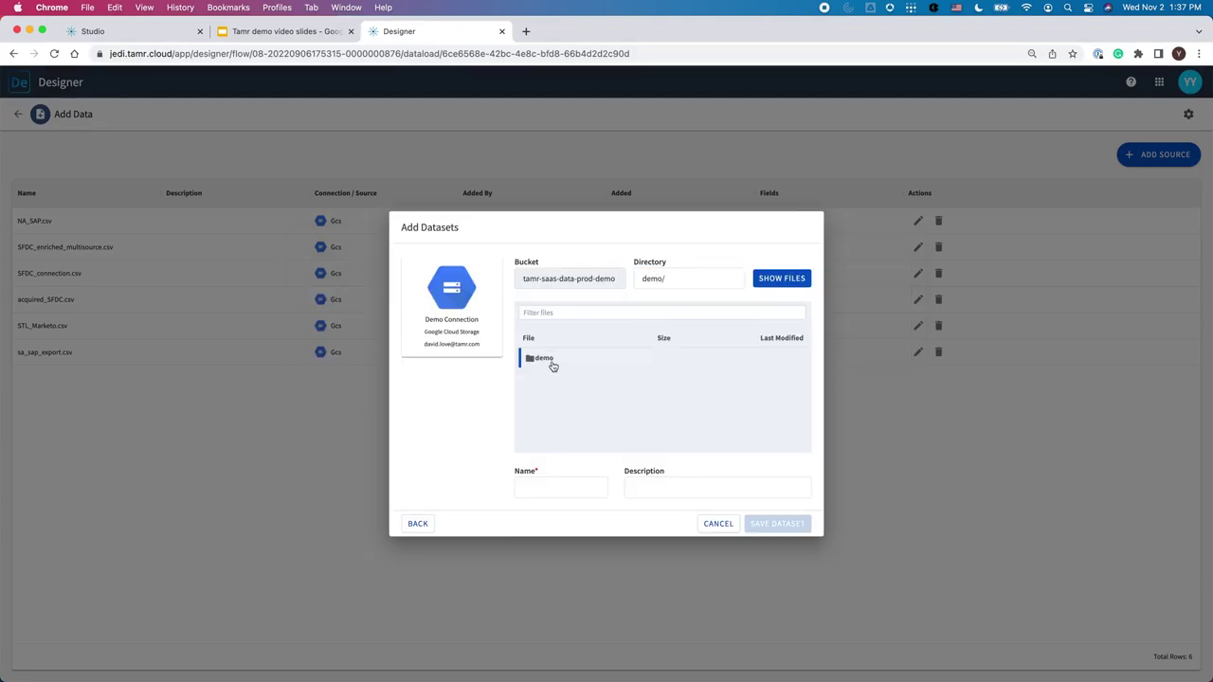
left_click(553, 379)
left_click(562, 399)
Name the dataset new_data_customer, but cancel adding it instead of saving.
left_click(556, 488)
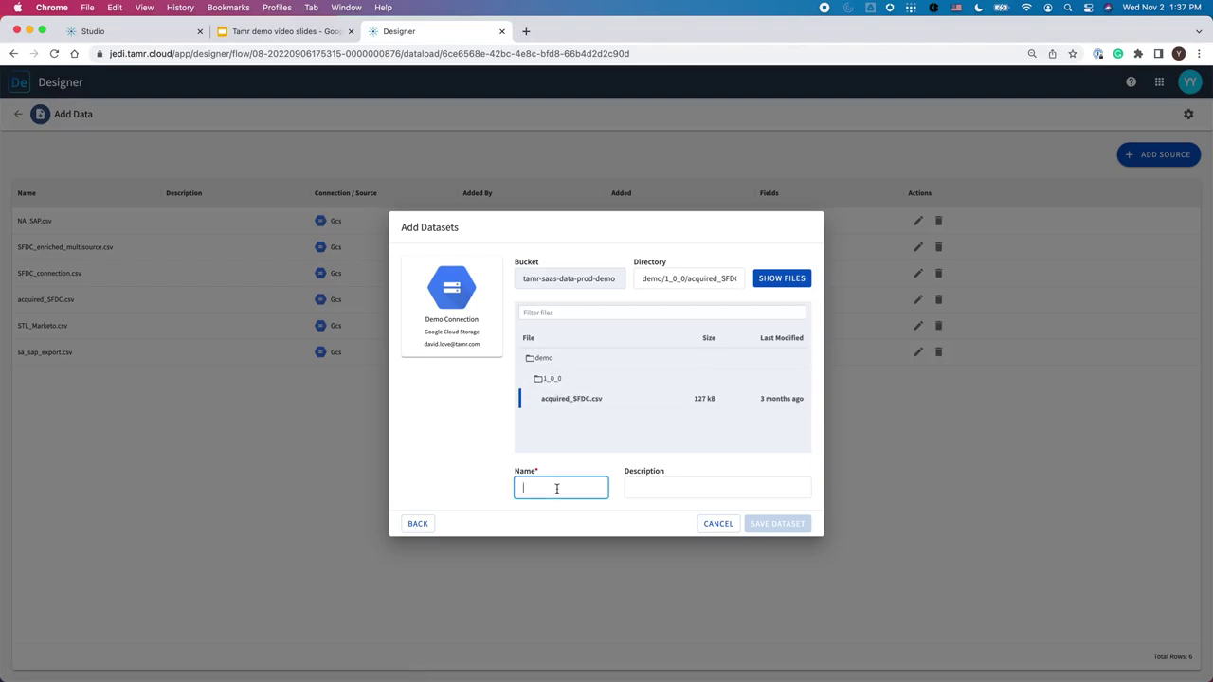
type("new_data_cust")
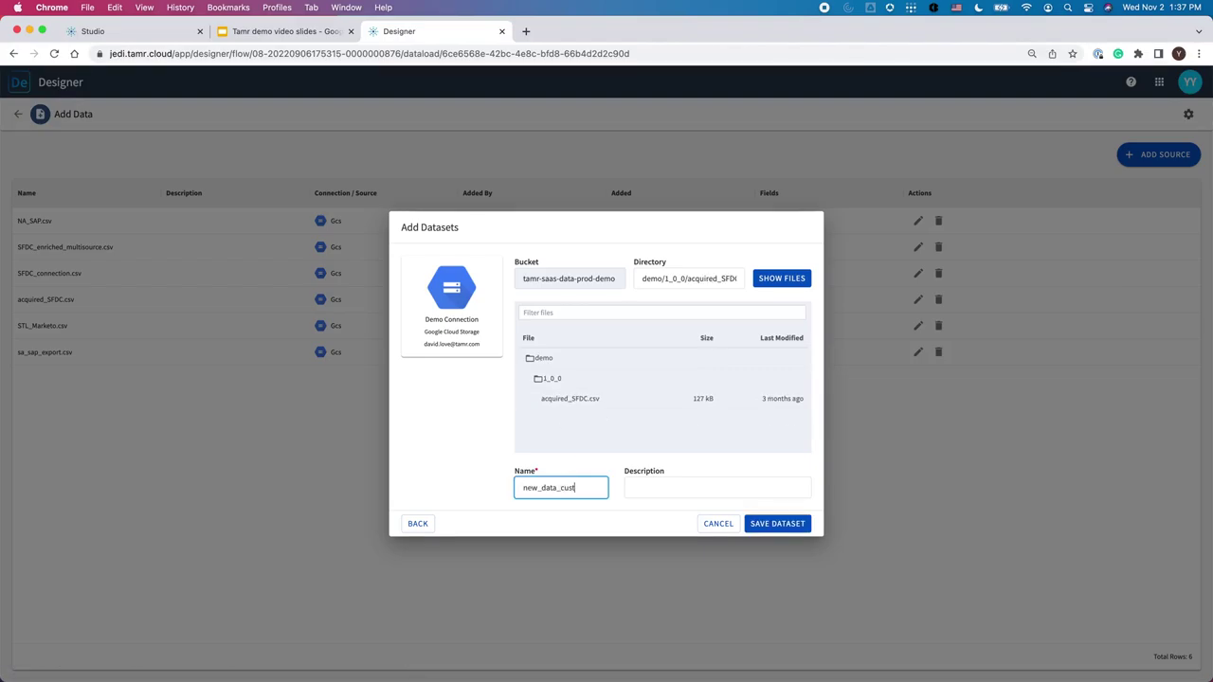
type("omer")
left_click(717, 523)
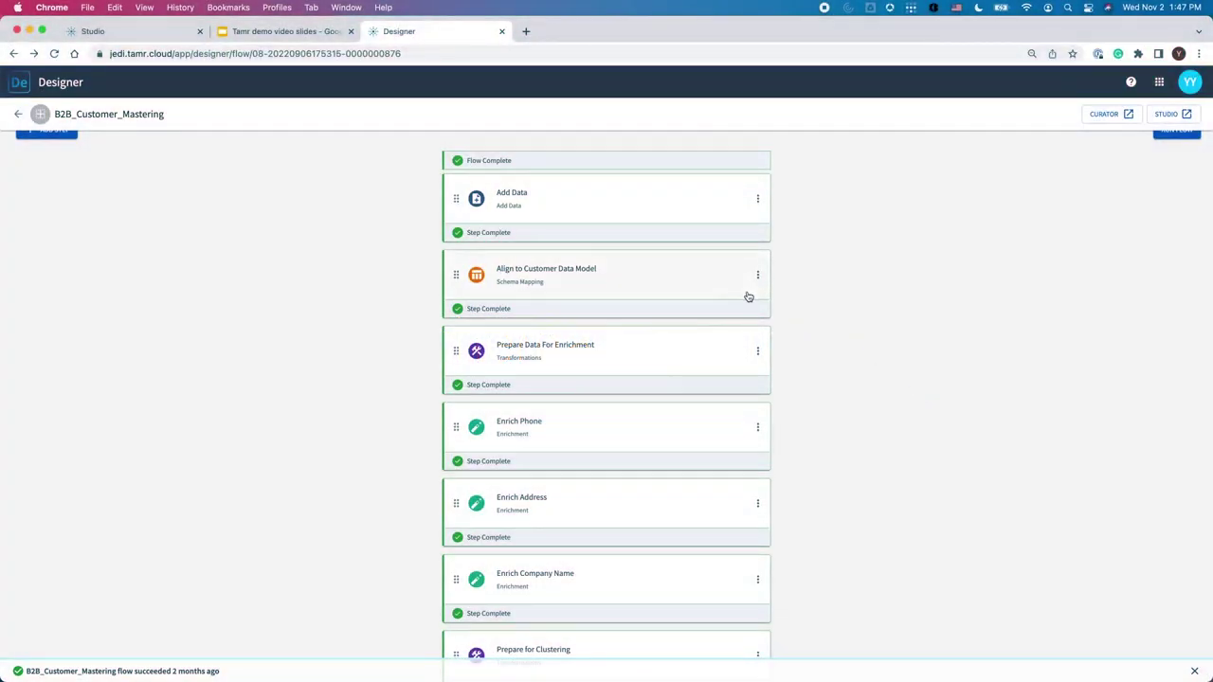
Open the Align to Customer Data Model schema mapping and widen the Input Dataset column to show the file names.
left_click(604, 275)
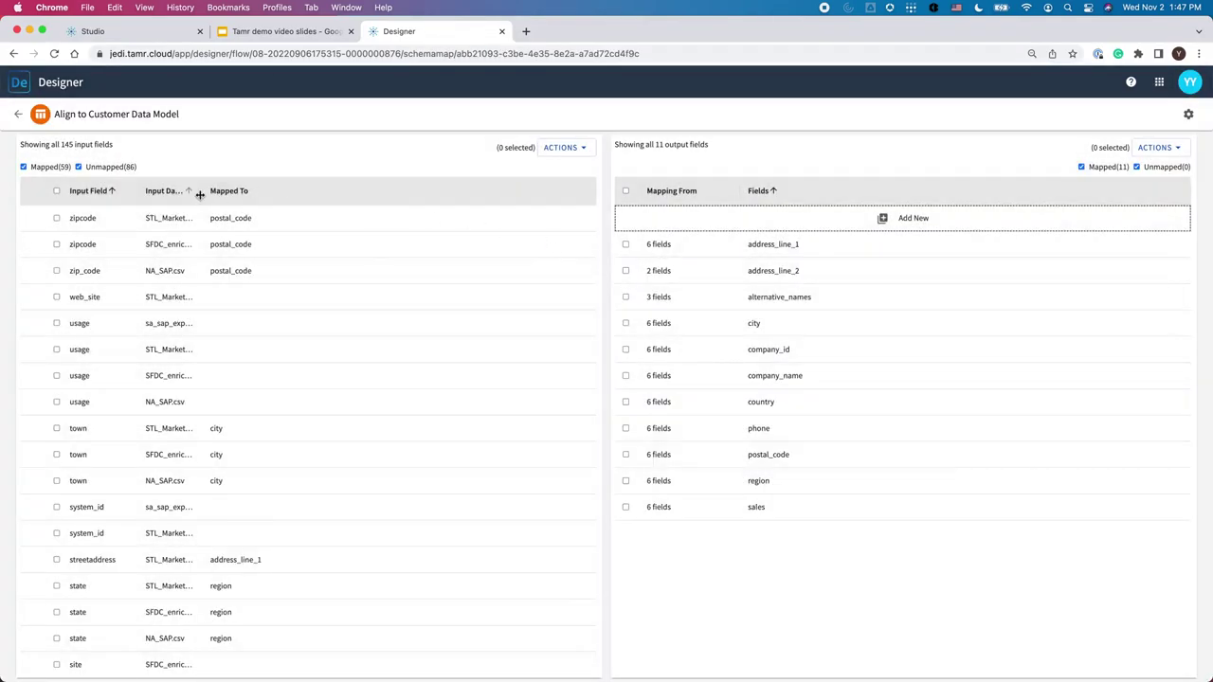
left_click_drag(202, 195, 262, 195)
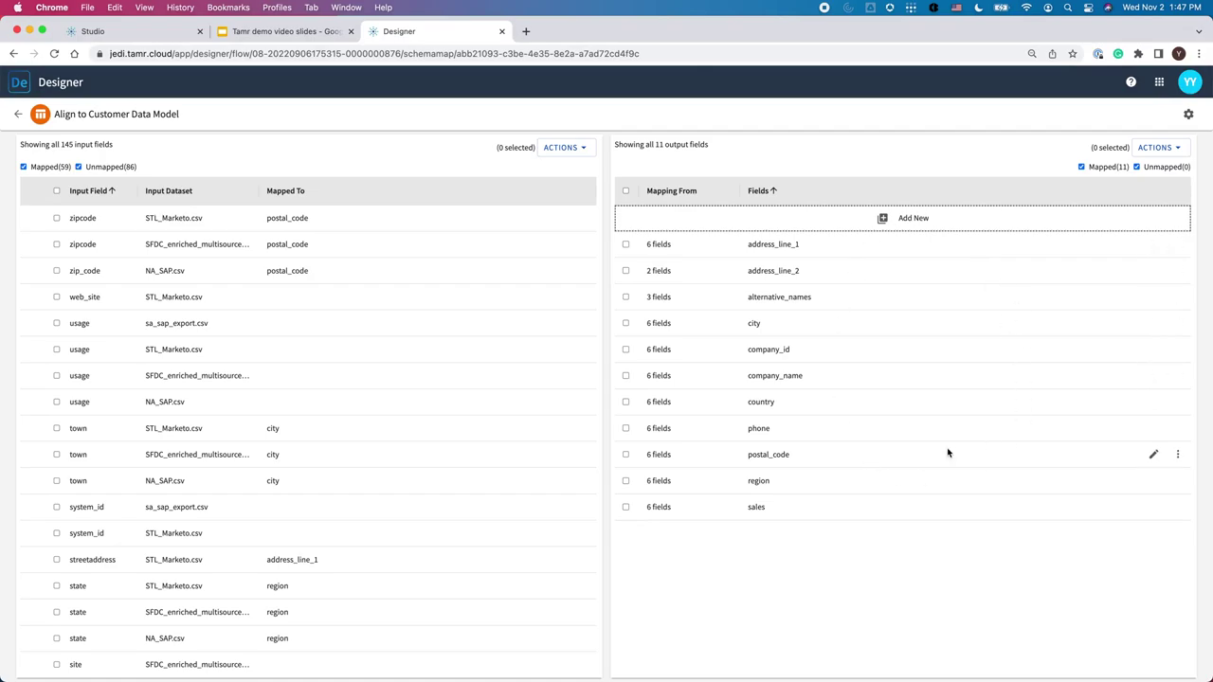
Start creating a new output field in the schema mapping and cancel without naming it.
left_click(1167, 147)
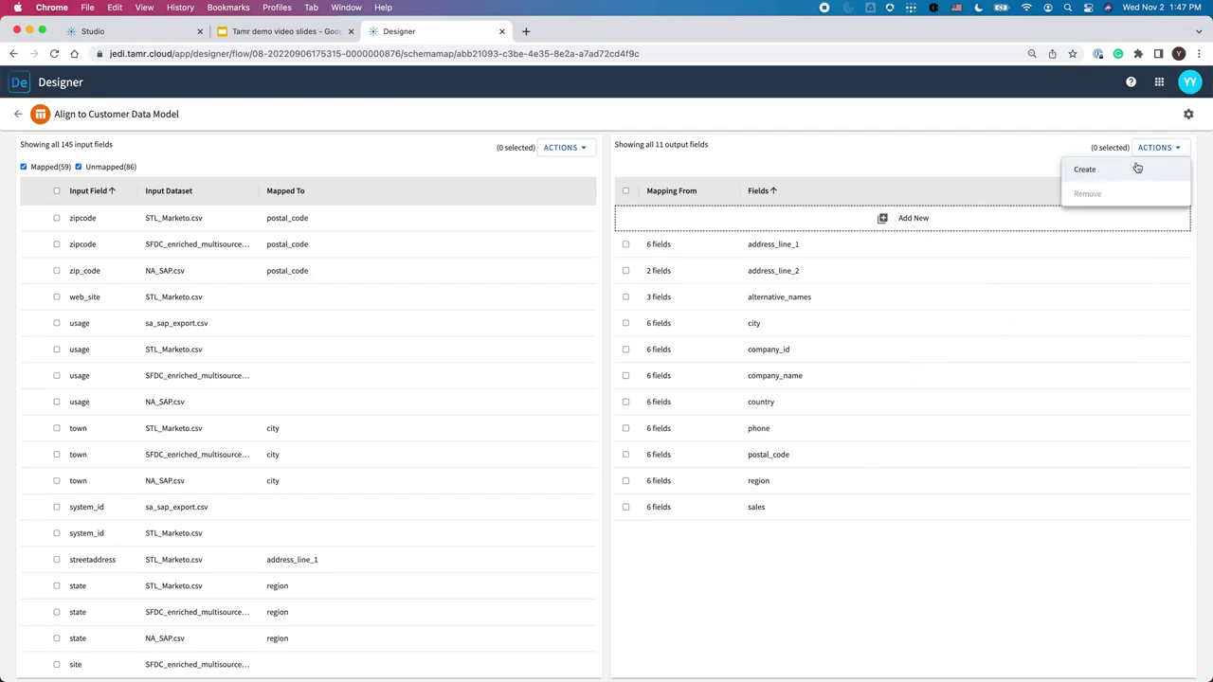
left_click(1137, 168)
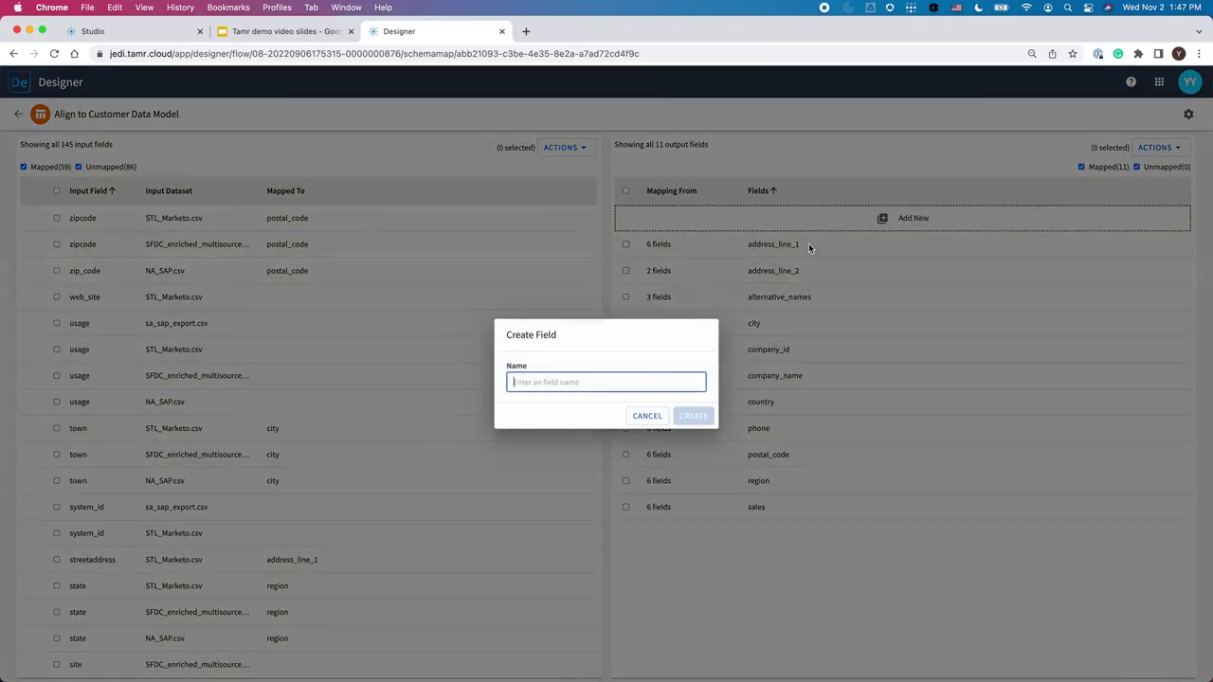
left_click(647, 416)
left_click_drag(171, 218, 217, 221)
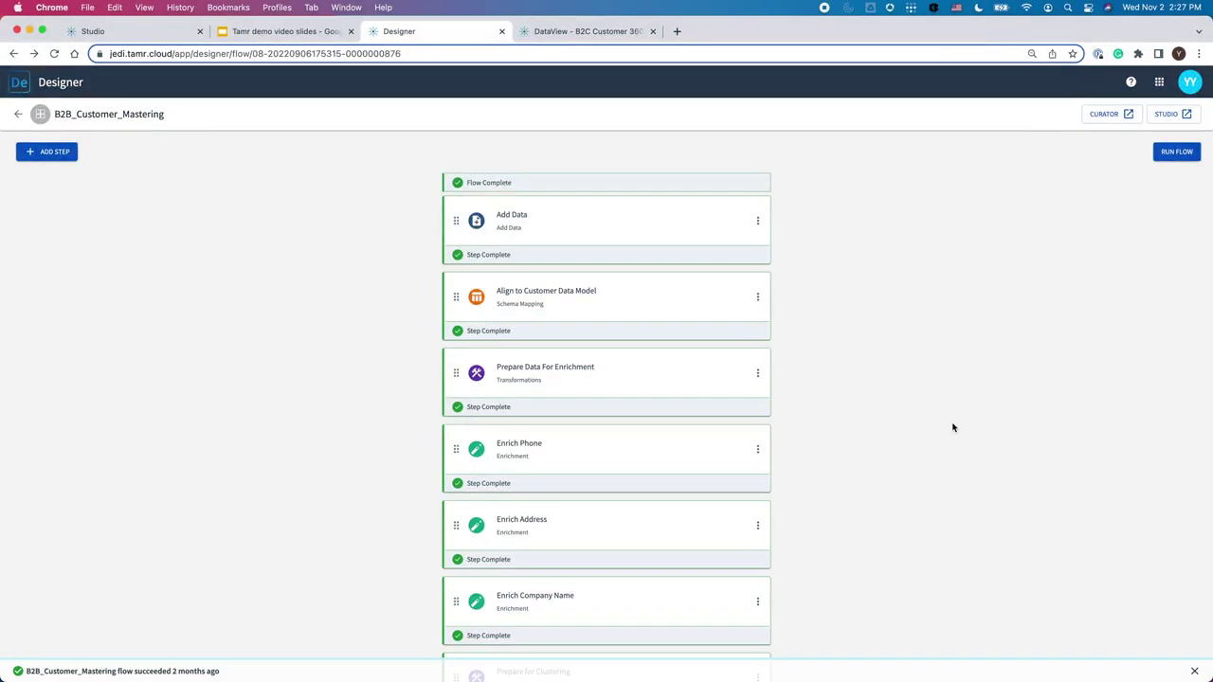
Review the enrichment and clustering preparation steps of the B2B_Customer_Mastering flow.
scroll(954, 428, "down", 2)
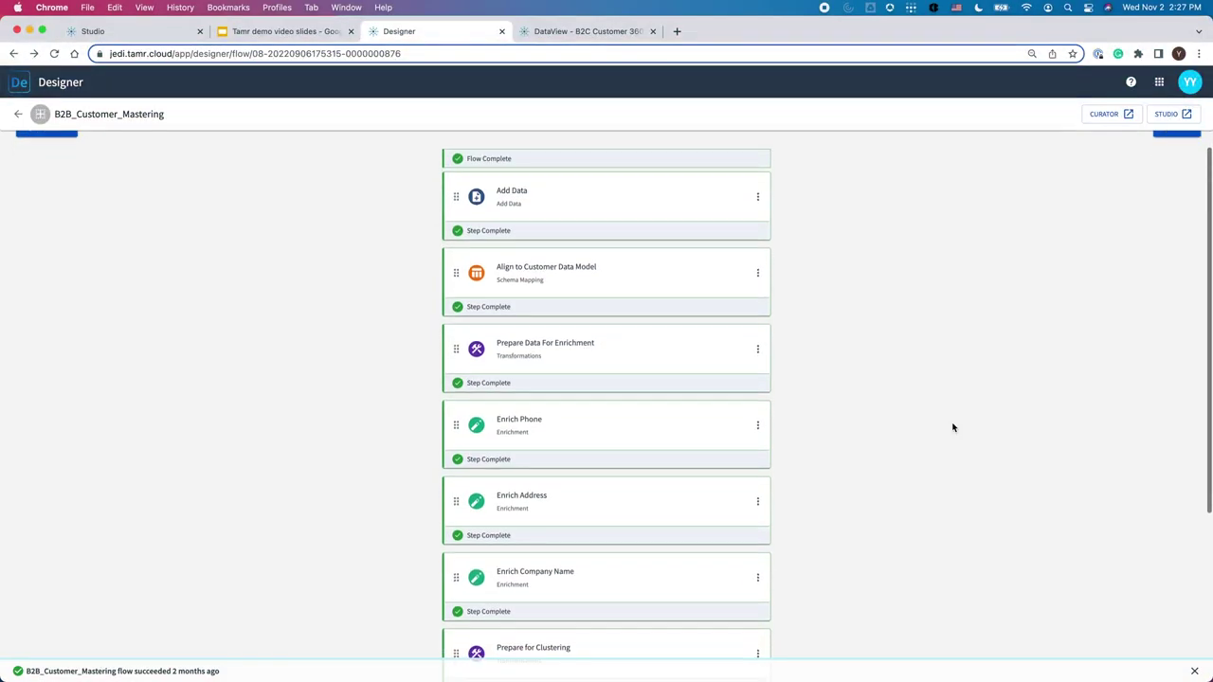
scroll(954, 427, "down", 1)
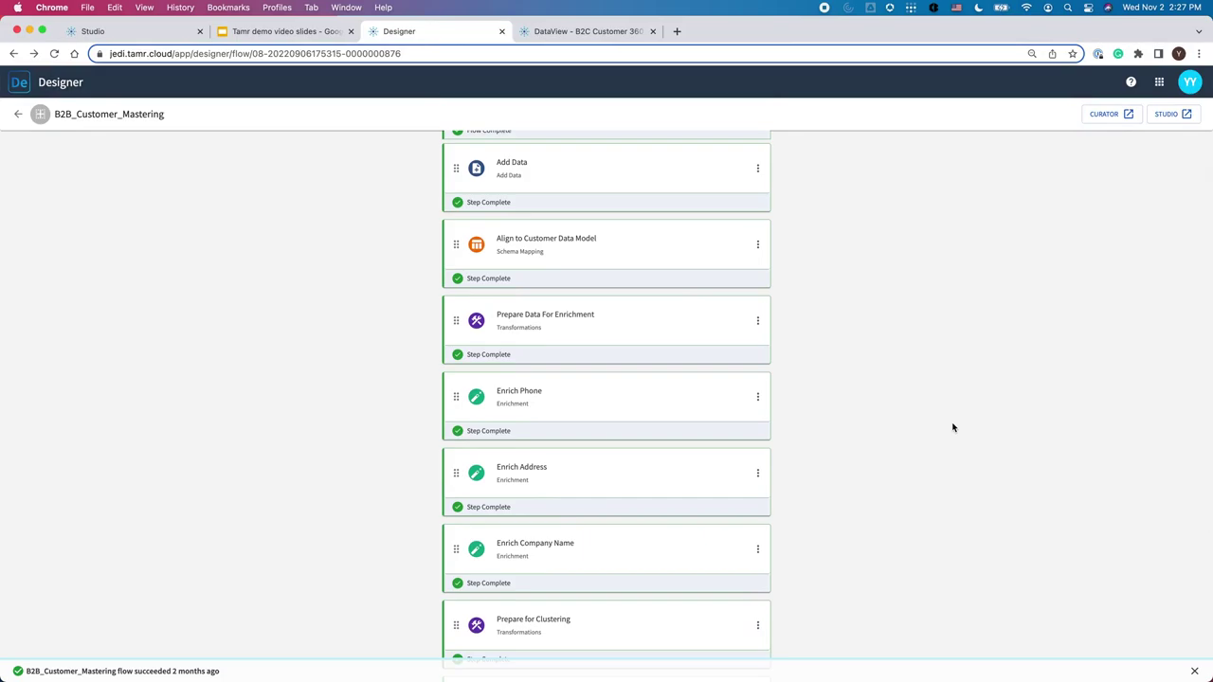
scroll(953, 428, "down", 1)
scroll(954, 427, "down", 3)
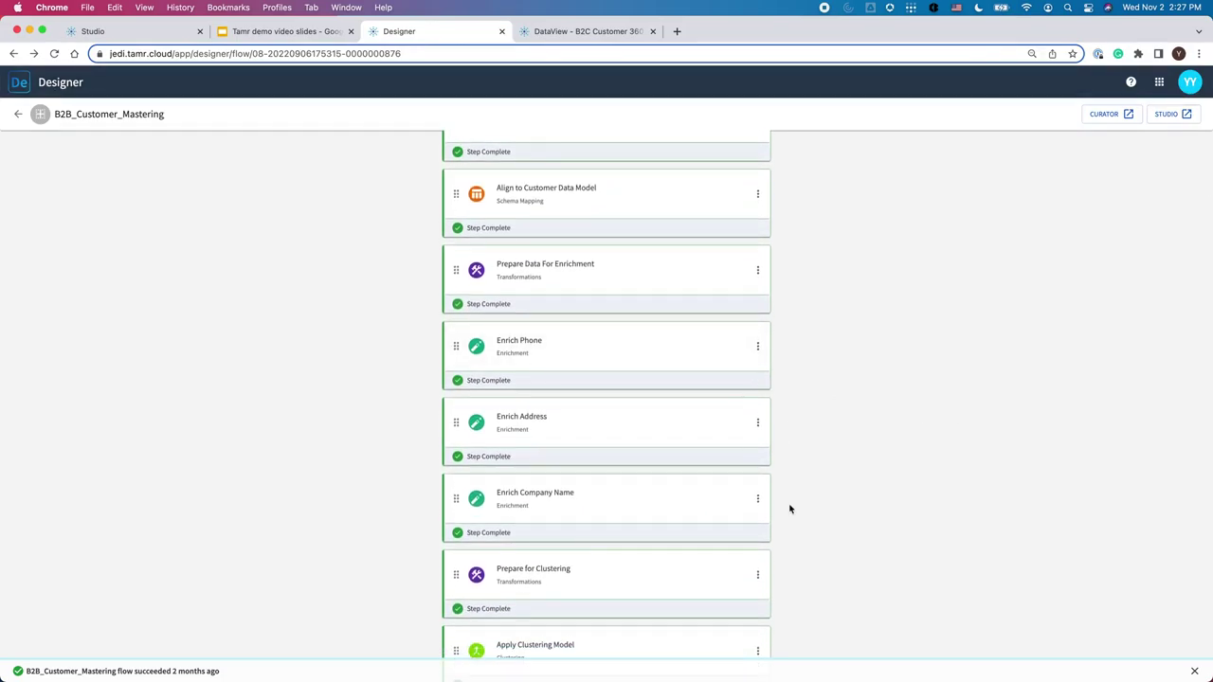
Review the available enrichment types and the input field choices for full_address in the Enrich Address step.
scroll(931, 522, "down", 1)
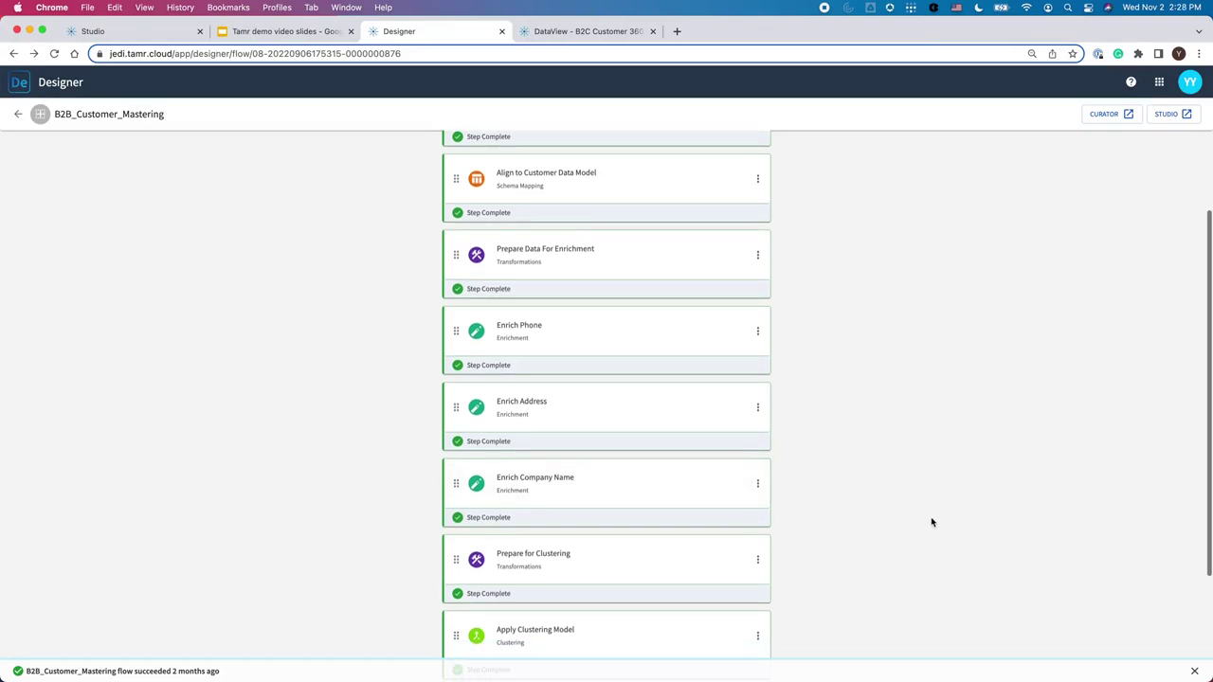
scroll(930, 522, "up", 1)
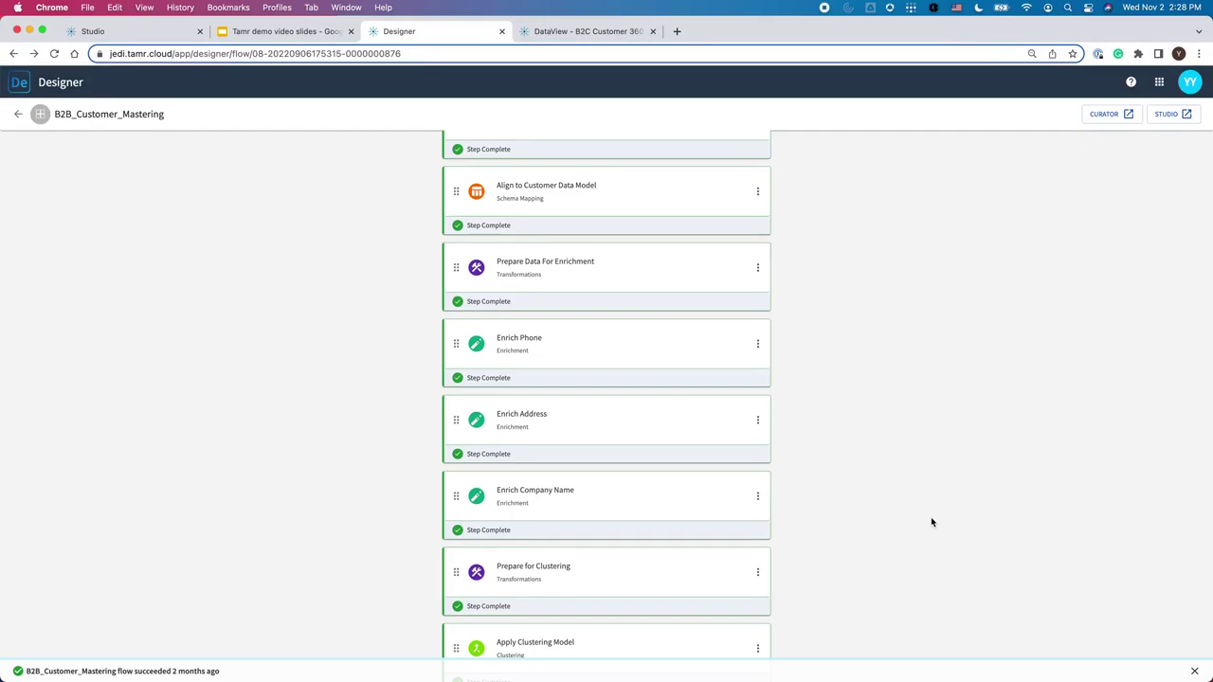
left_click(648, 432)
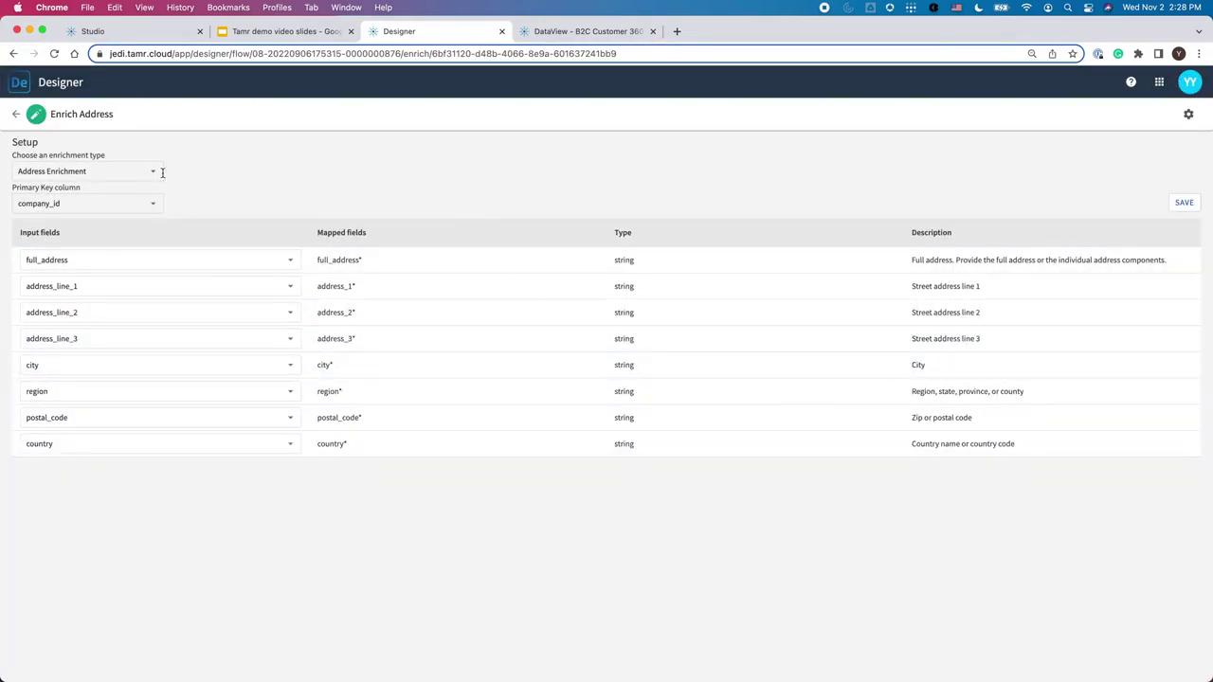
left_click(155, 173)
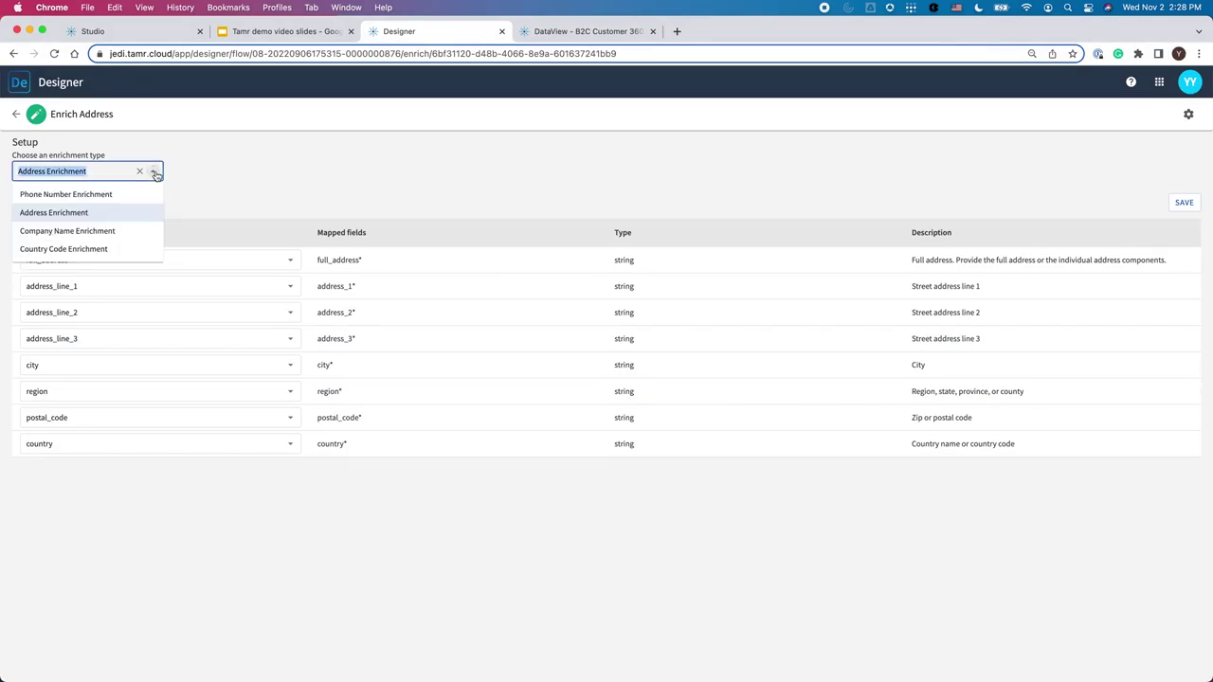
left_click(287, 198)
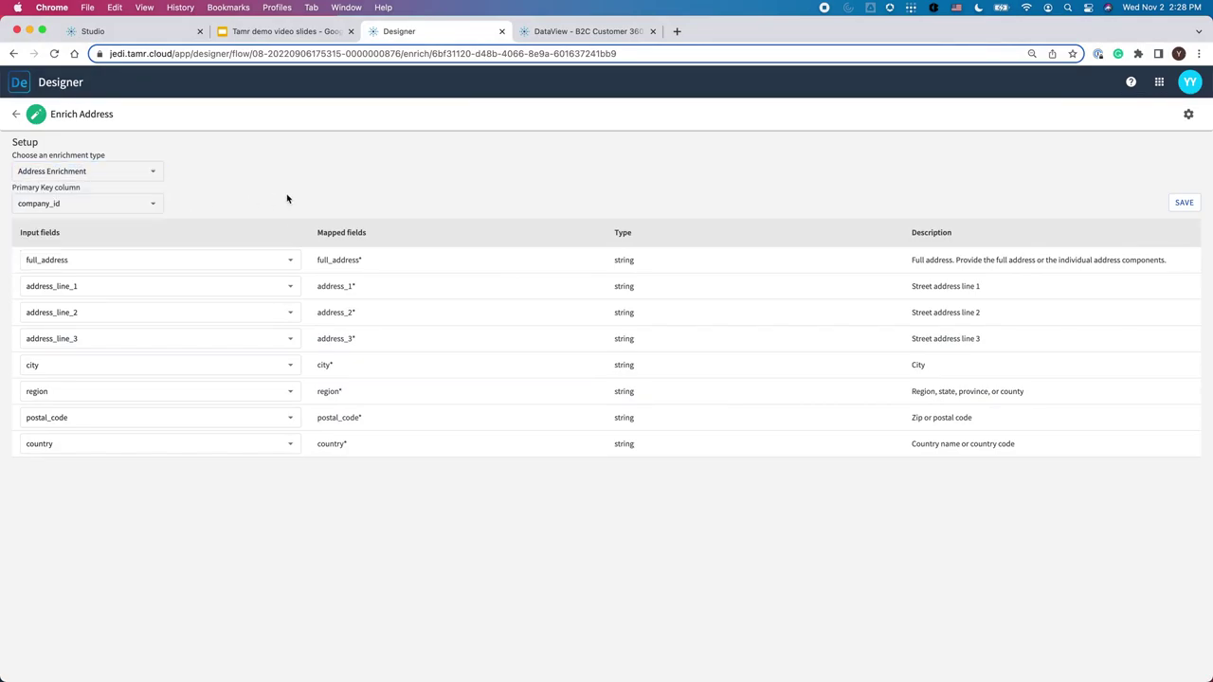
left_click(291, 265)
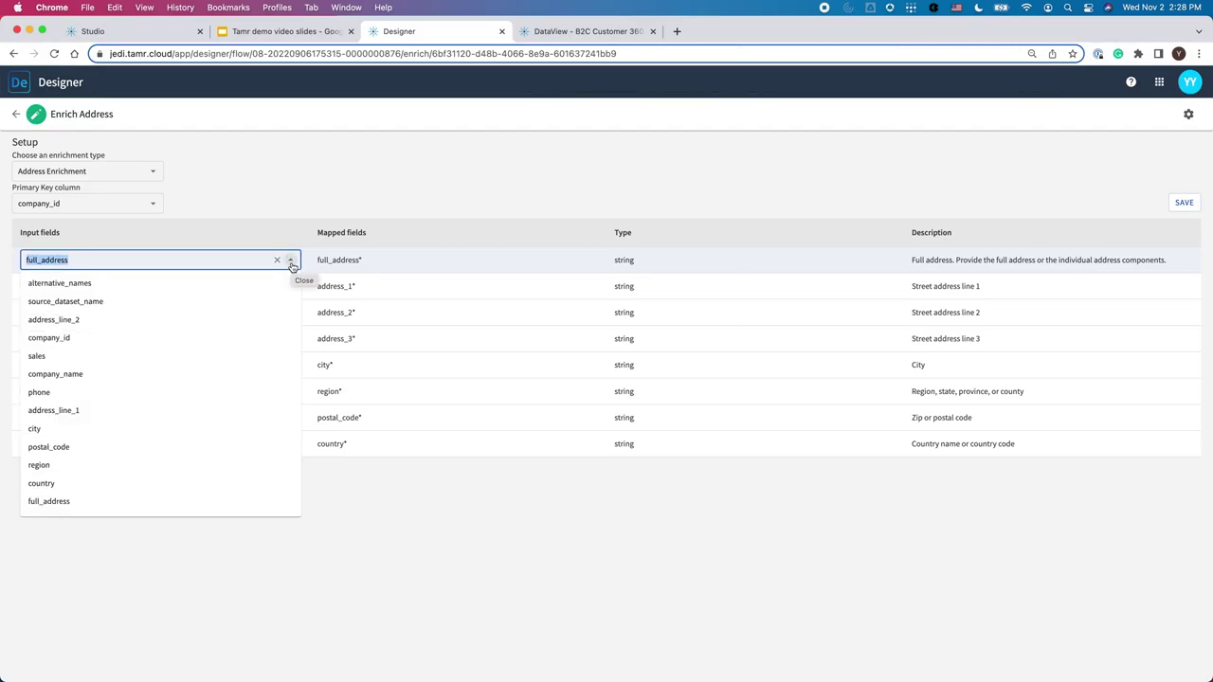
left_click(363, 155)
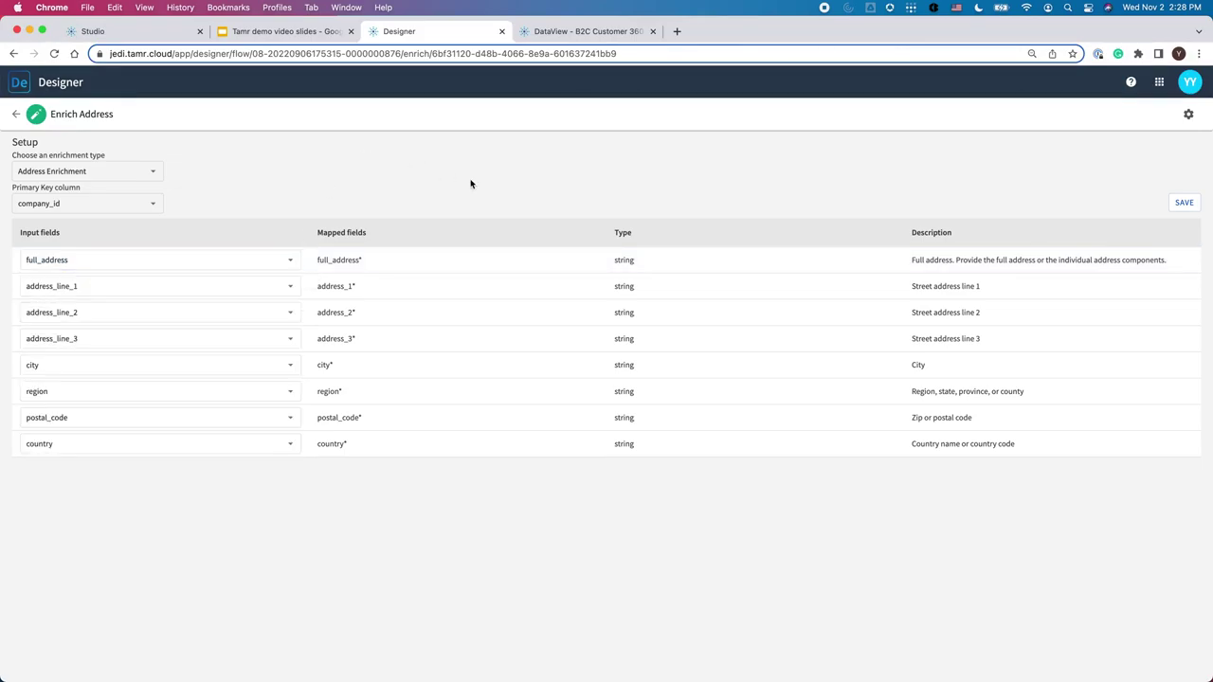
left_click(571, 33)
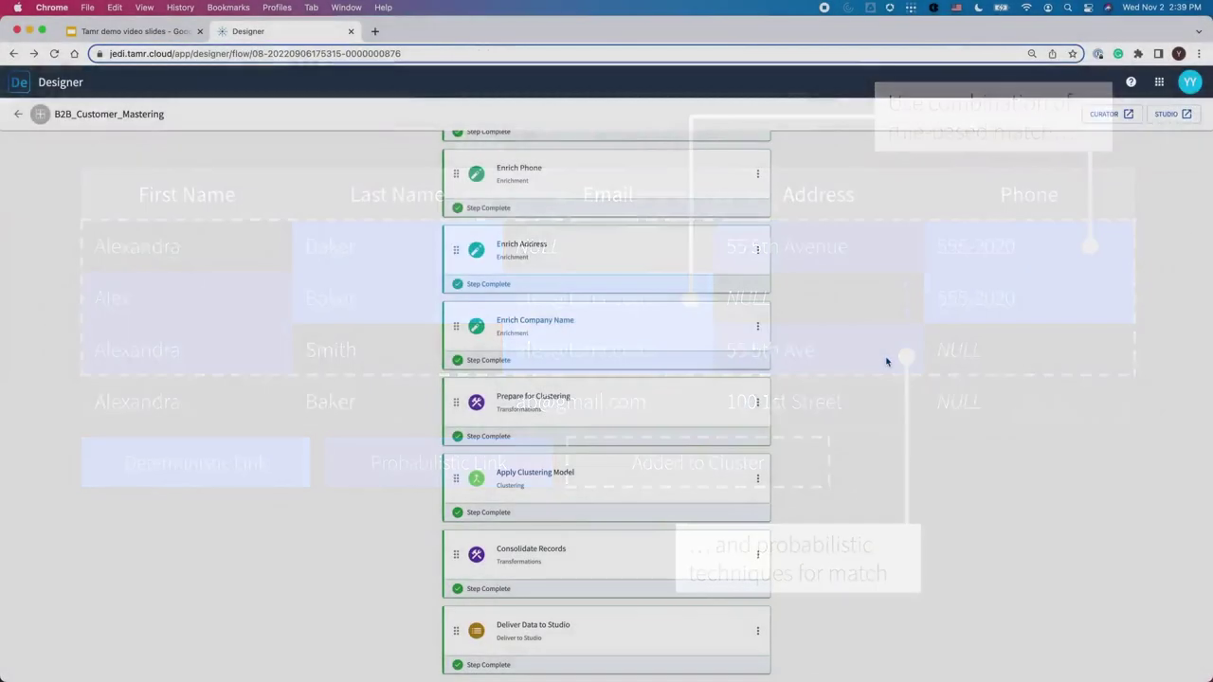
Review the B2B_Customer_Mastering flow steps, including the machine learning fields used by Apply Clustering Model.
scroll(887, 361, "up", 2)
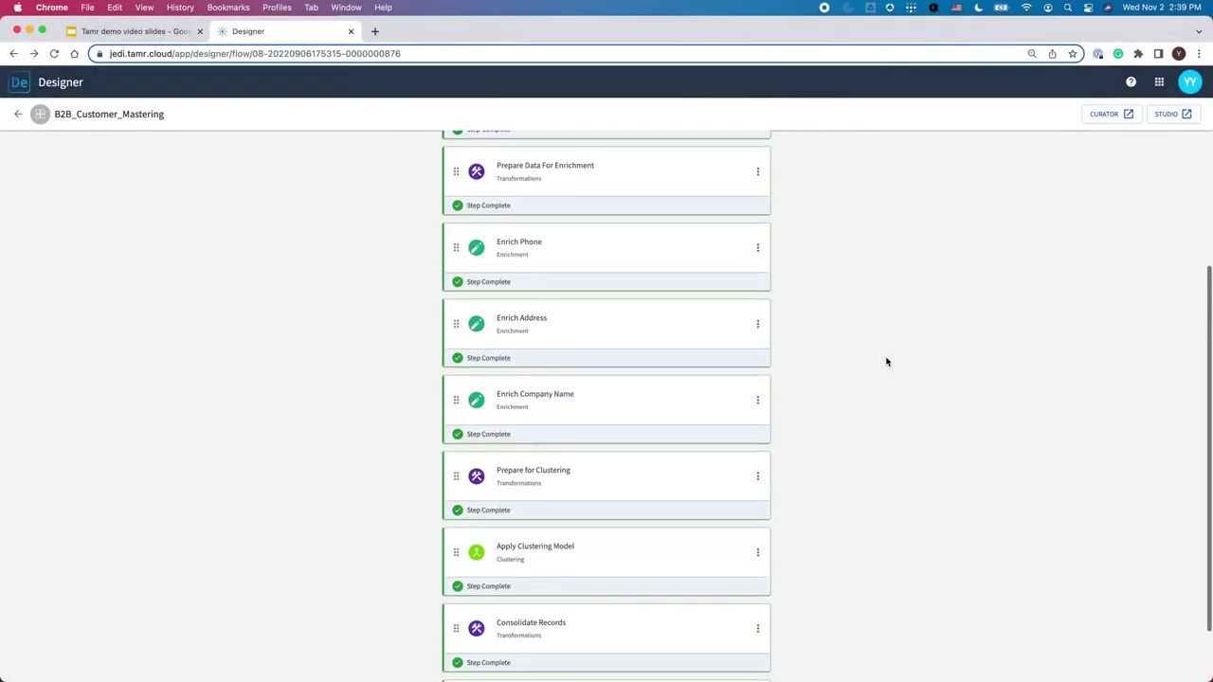
scroll(887, 361, "up", 1)
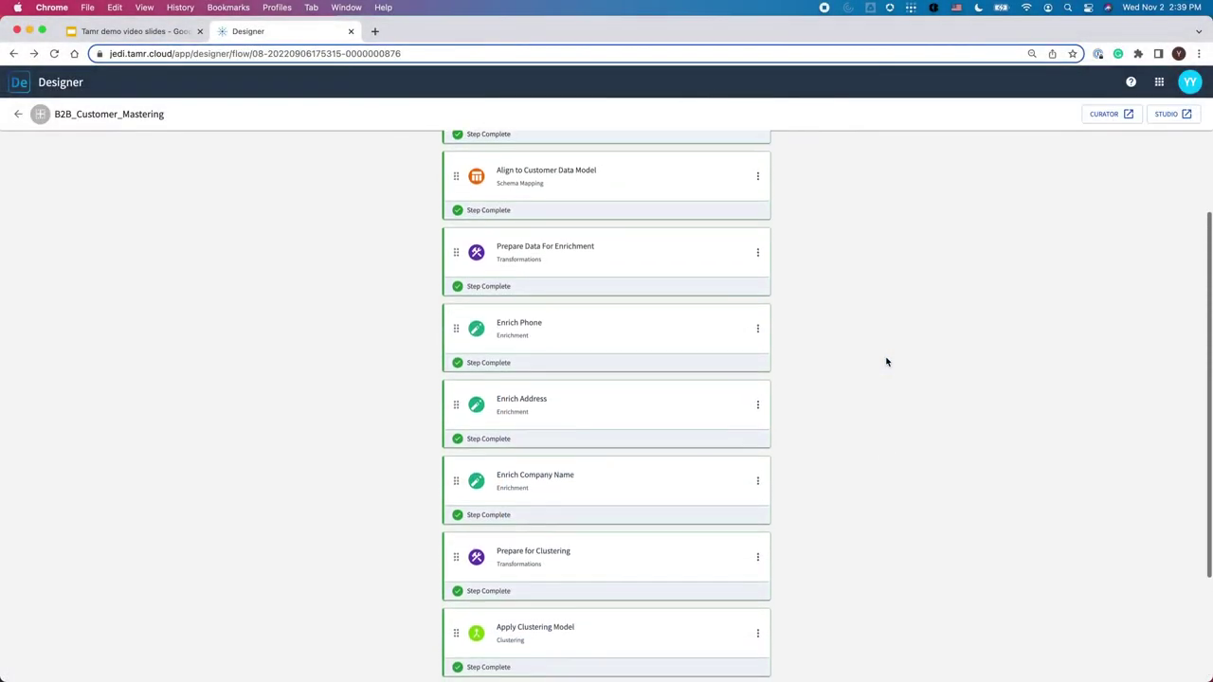
scroll(886, 361, "up", 2)
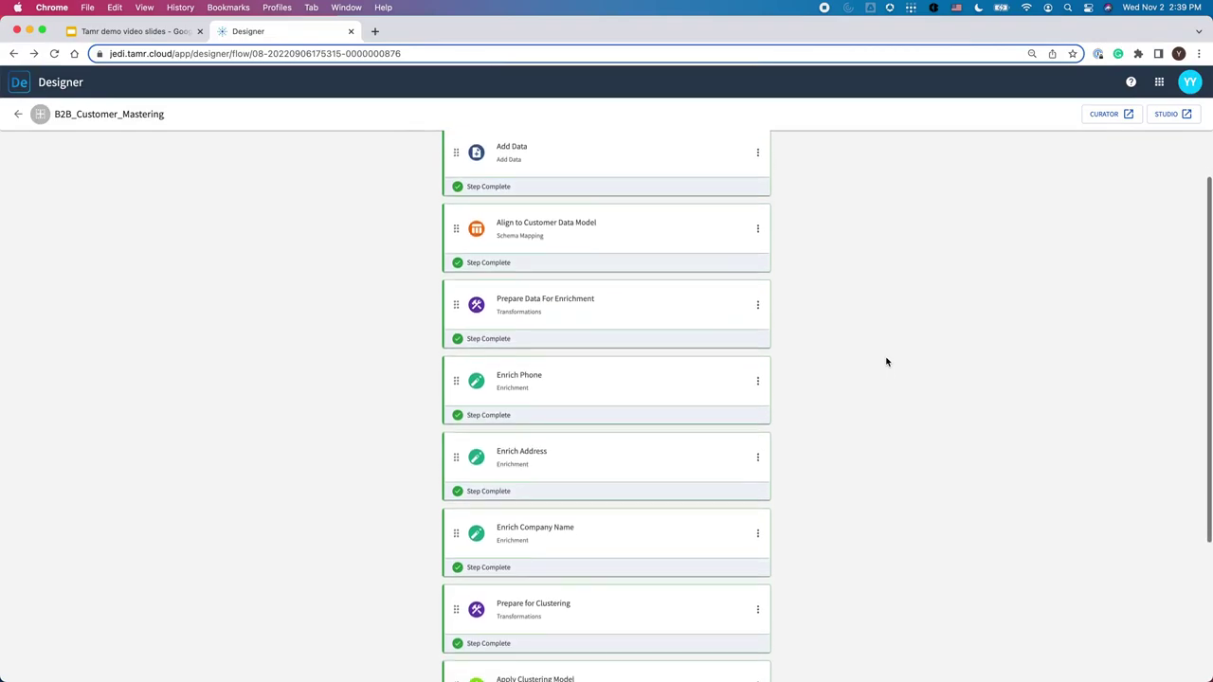
scroll(886, 361, "down", 3)
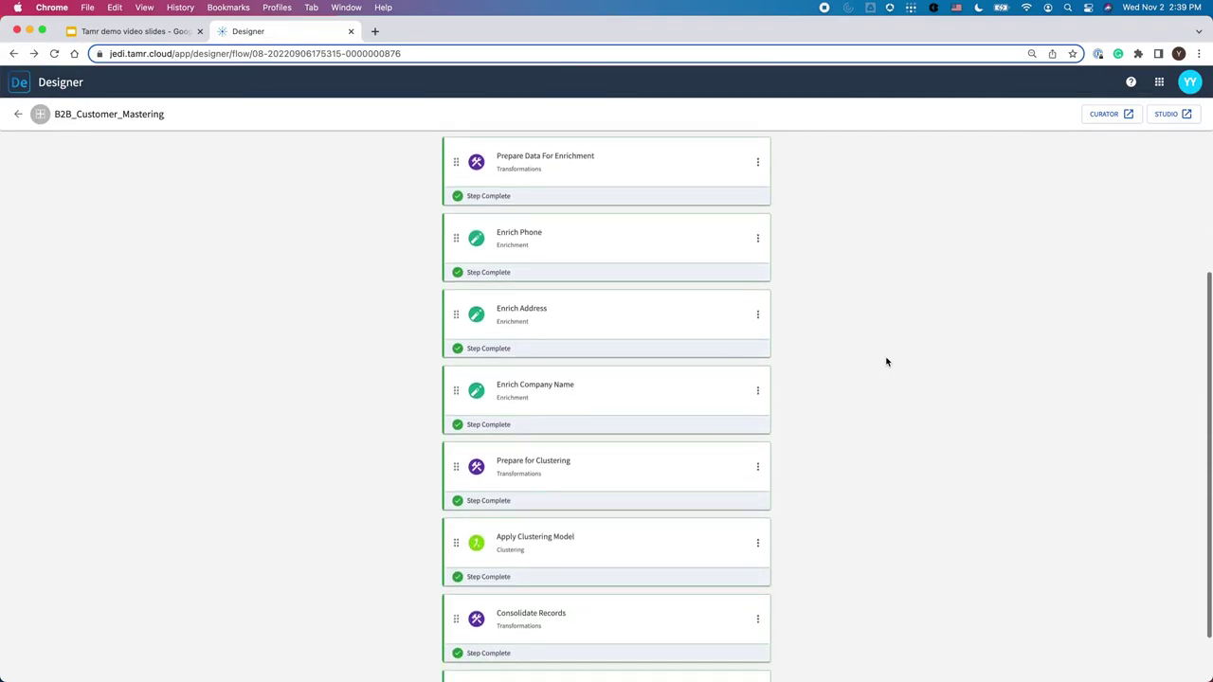
scroll(886, 361, "down", 1)
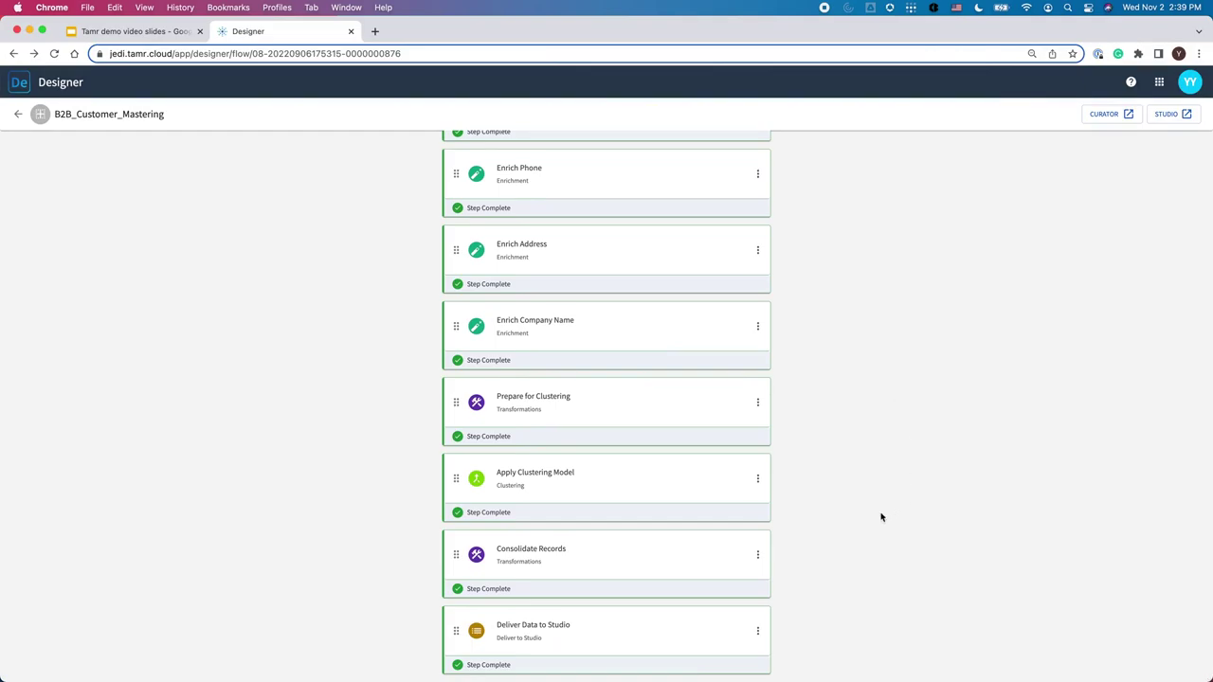
left_click(682, 494)
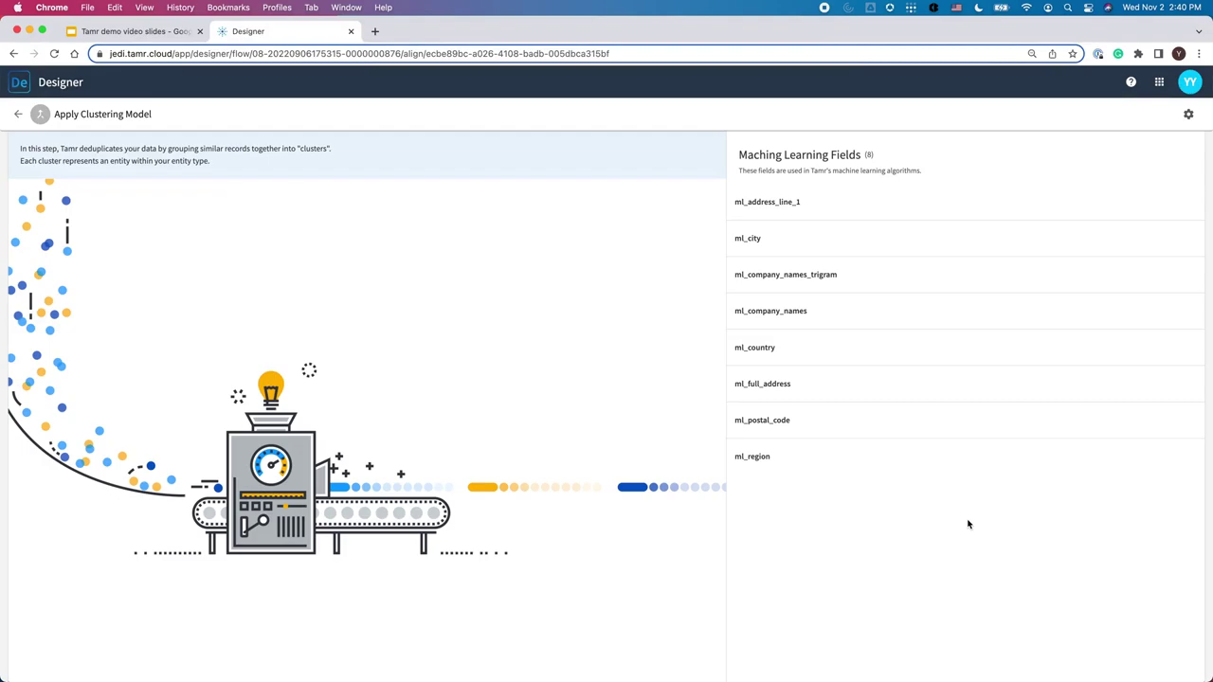
left_click(19, 116)
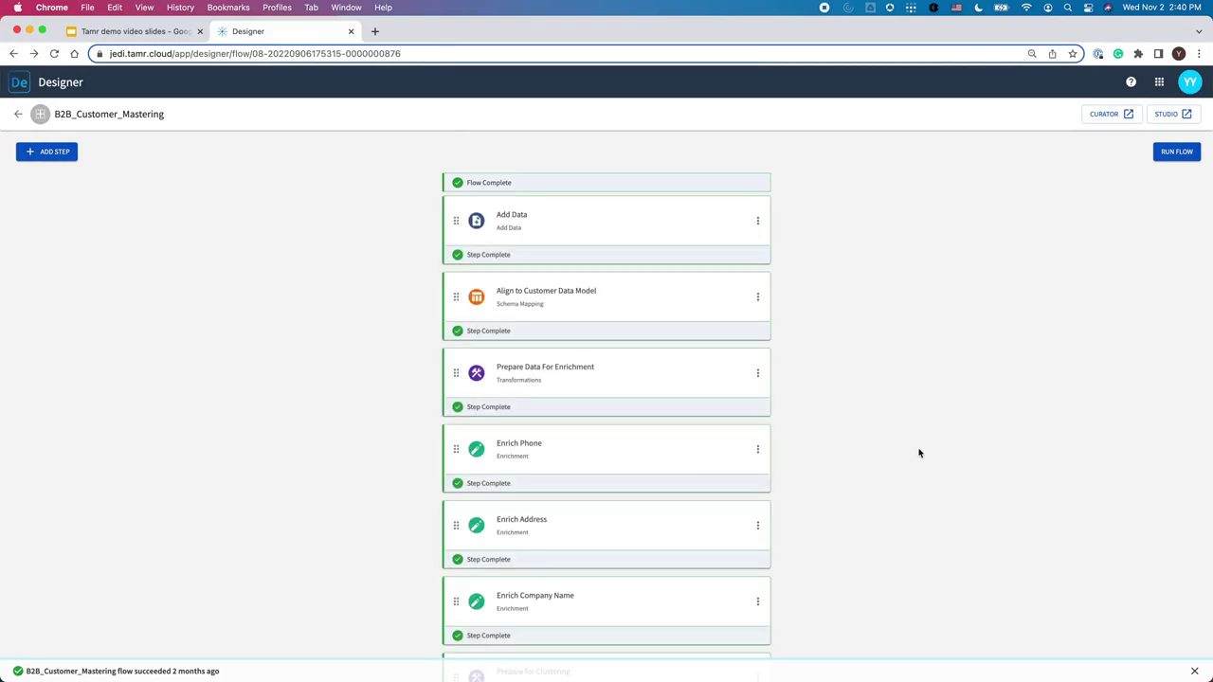
scroll(918, 453, "down", 5)
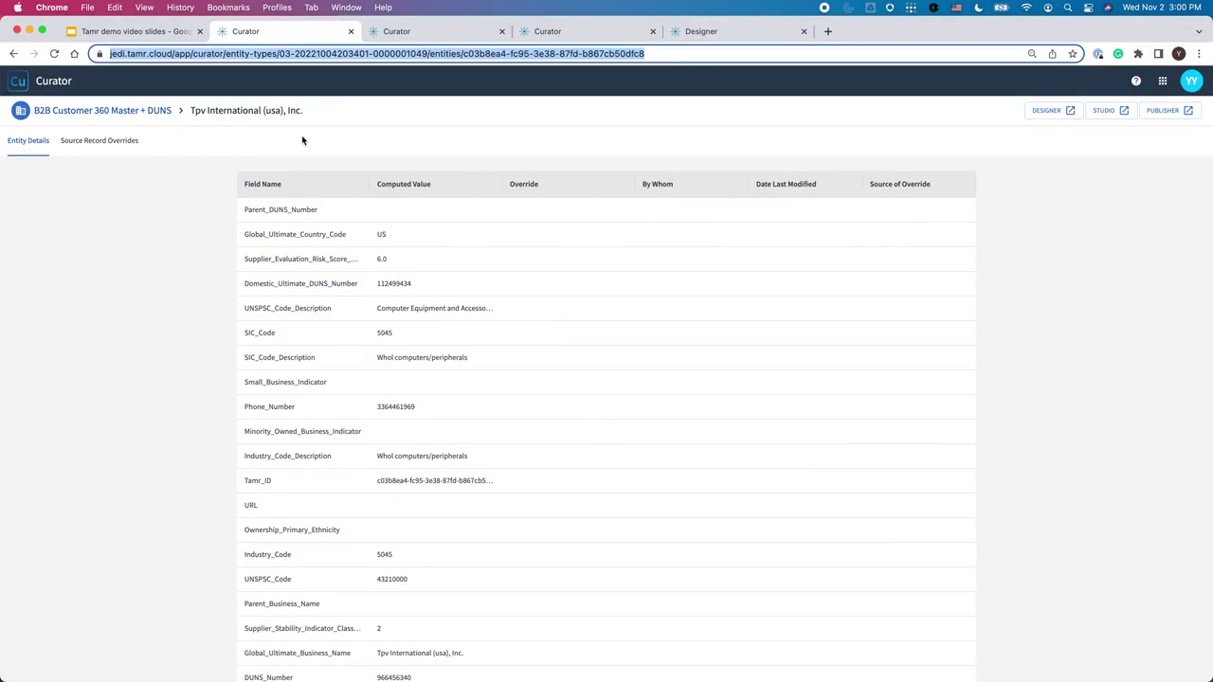
Examine the computed field values in the entity details of Tpv International (usa), Inc. in Curator.
scroll(993, 388, "down", 1)
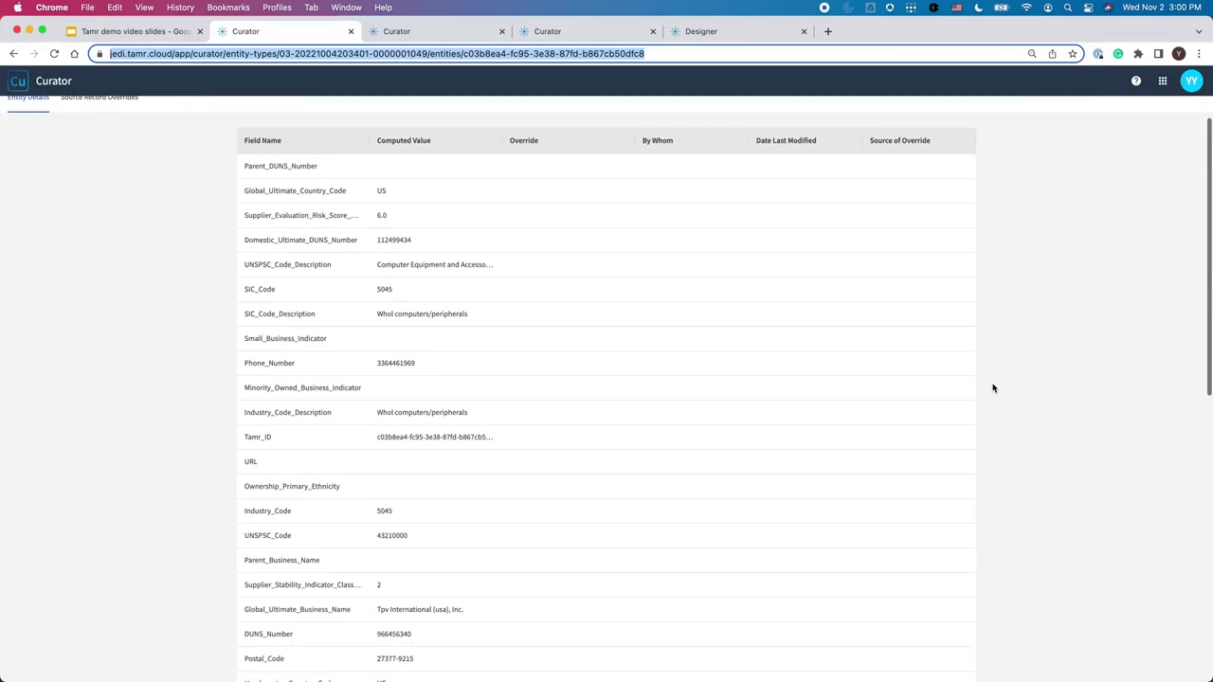
scroll(993, 387, "down", 2)
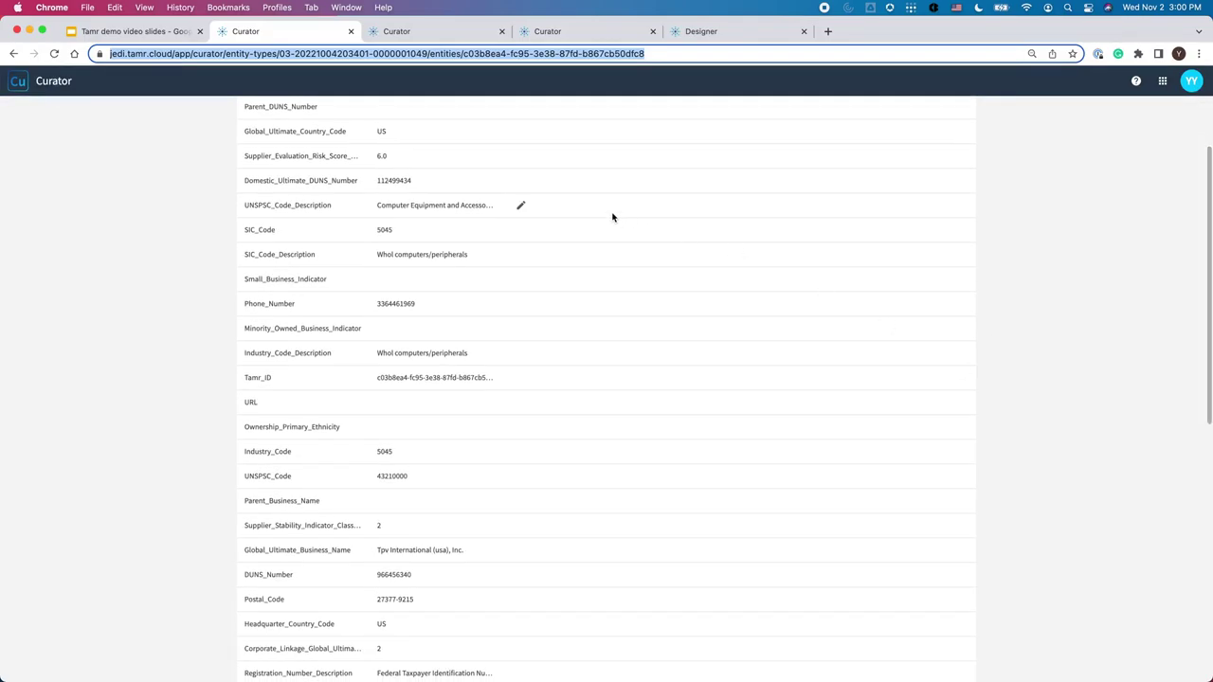
In the source record overrides, try to move the similar Lenovo entity's Marketo_NA record into the primary entity.
left_click(452, 33)
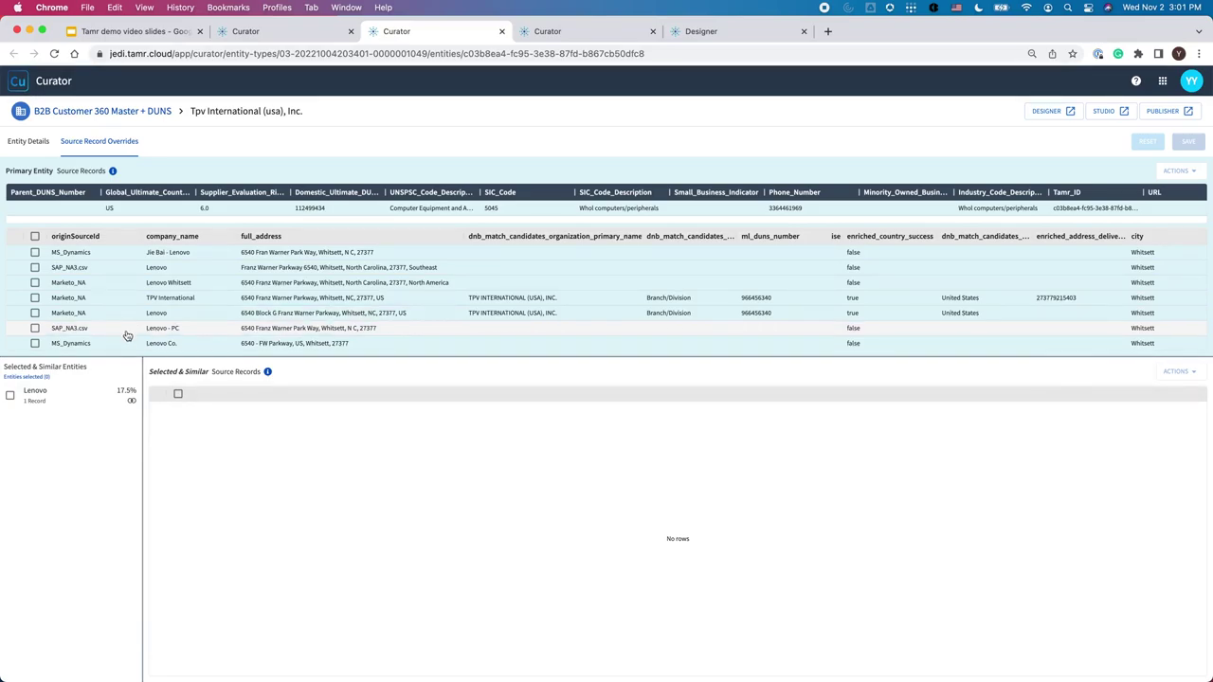
left_click(178, 393)
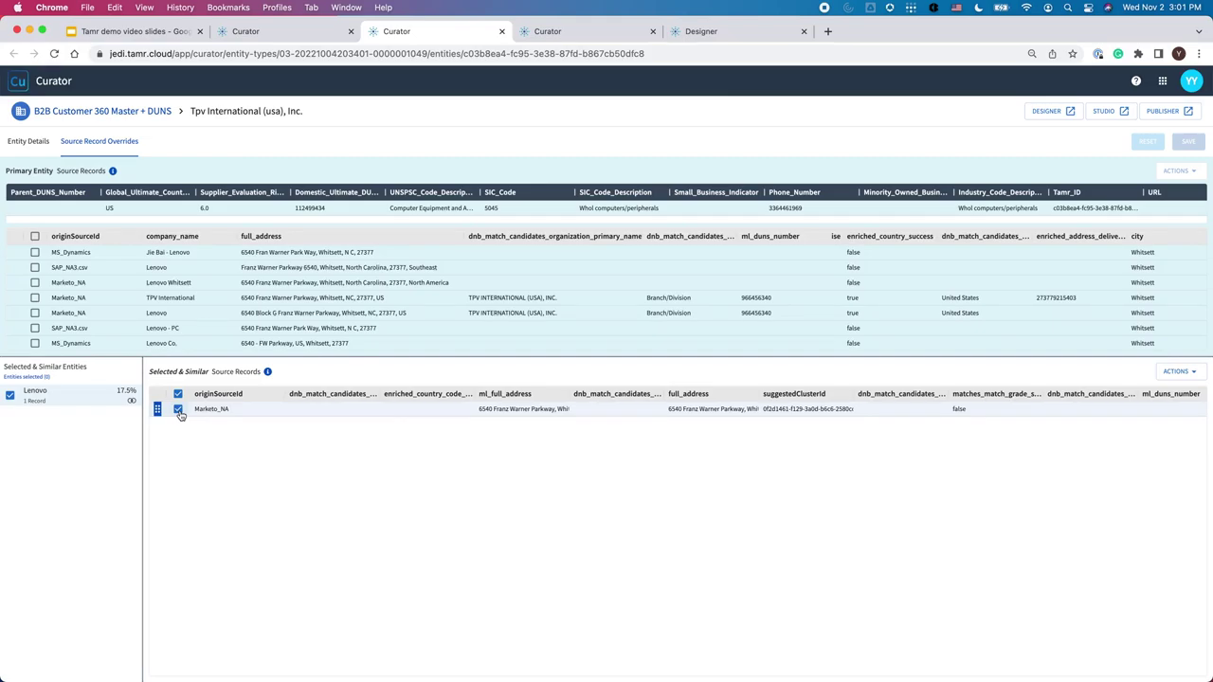
mouse_move(157, 412)
left_mouse_down()
mouse_move(170, 394)
mouse_move(162, 356)
mouse_move(170, 416)
left_mouse_up()
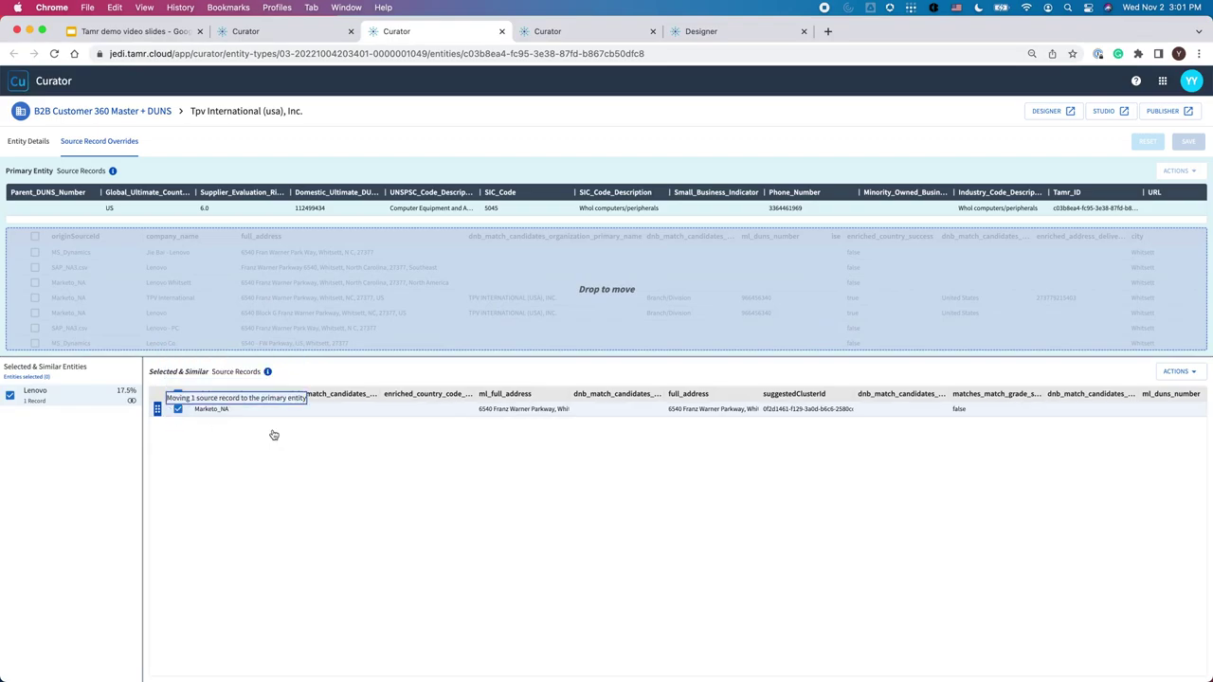
Examine the source values offered for overriding the entity's Postal_Code and cancel the override.
key("ctrl+Tab")
left_click(521, 168)
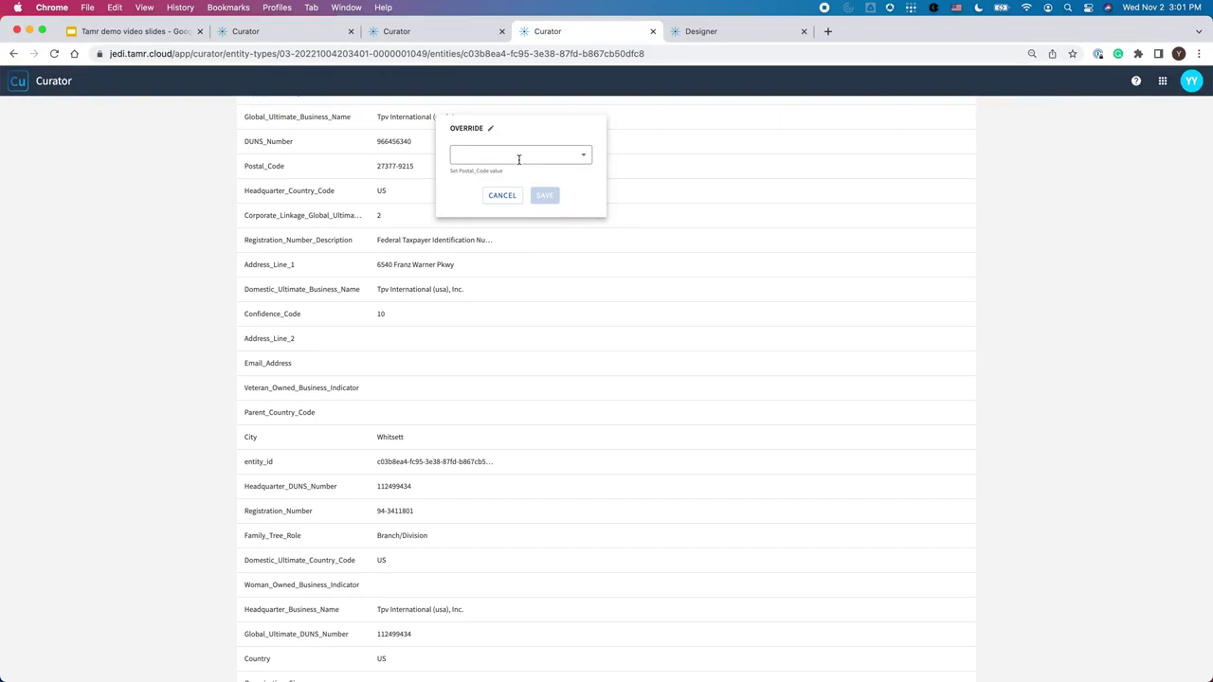
left_click(518, 159)
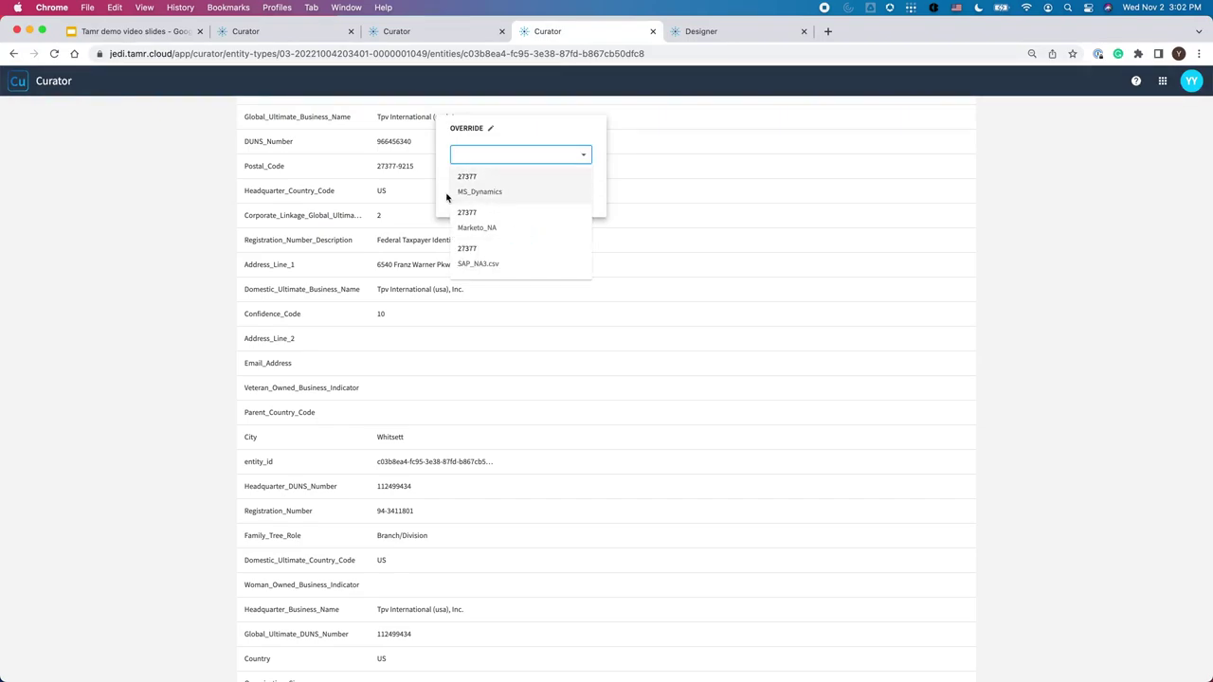
left_click(447, 197)
left_click(495, 197)
Review the connections offered for a new publishing destination of B2B_Customer_Mastering in Publish.
key("ctrl+Tab")
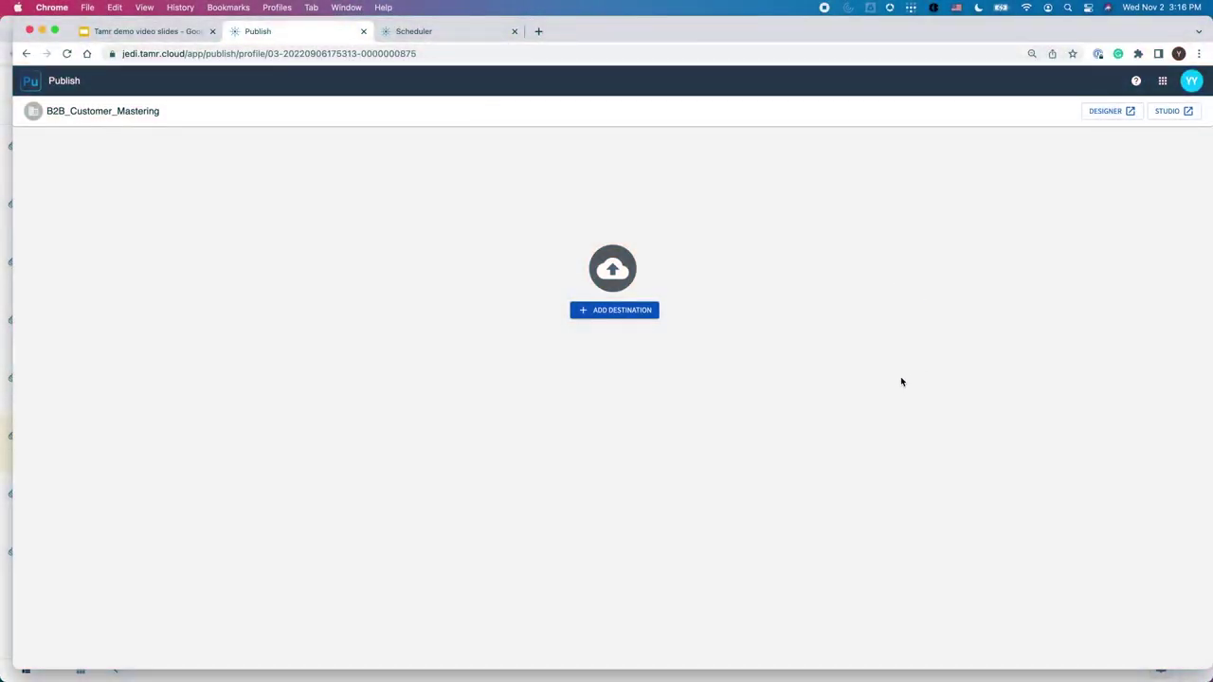
left_click(644, 313)
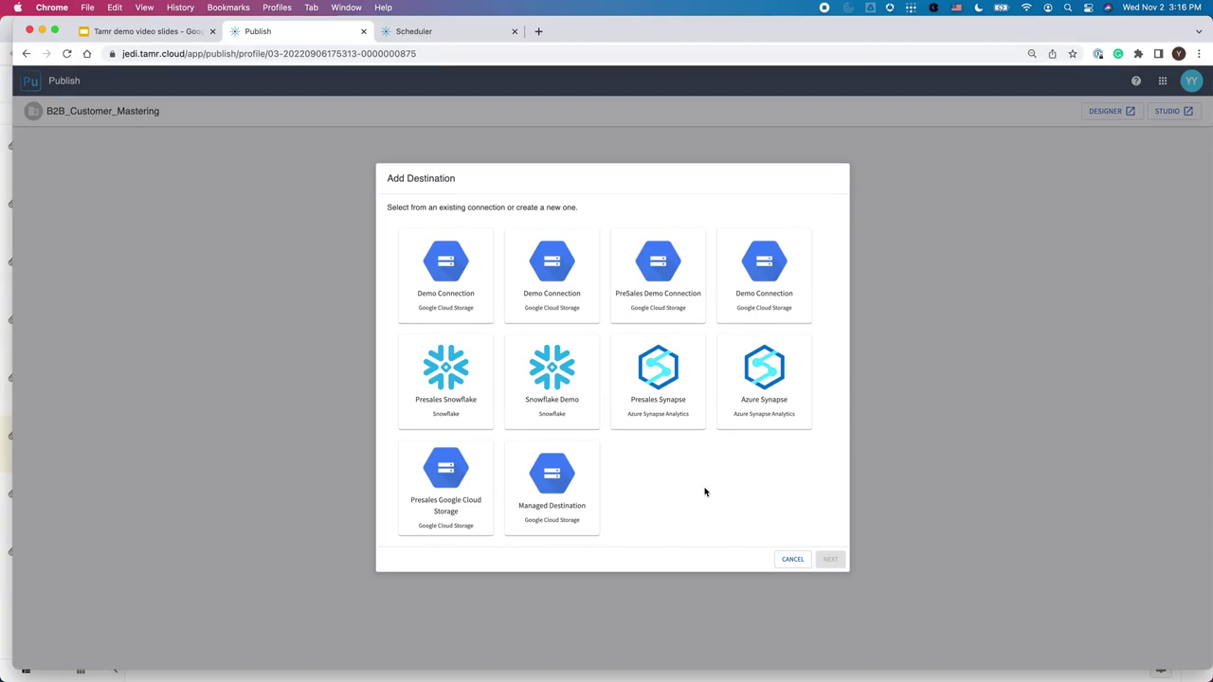
In the Scheduler, start an Update Studio Data task named readb2bflow for the entity type B2B Customer Master + DUNS.
left_click(463, 36)
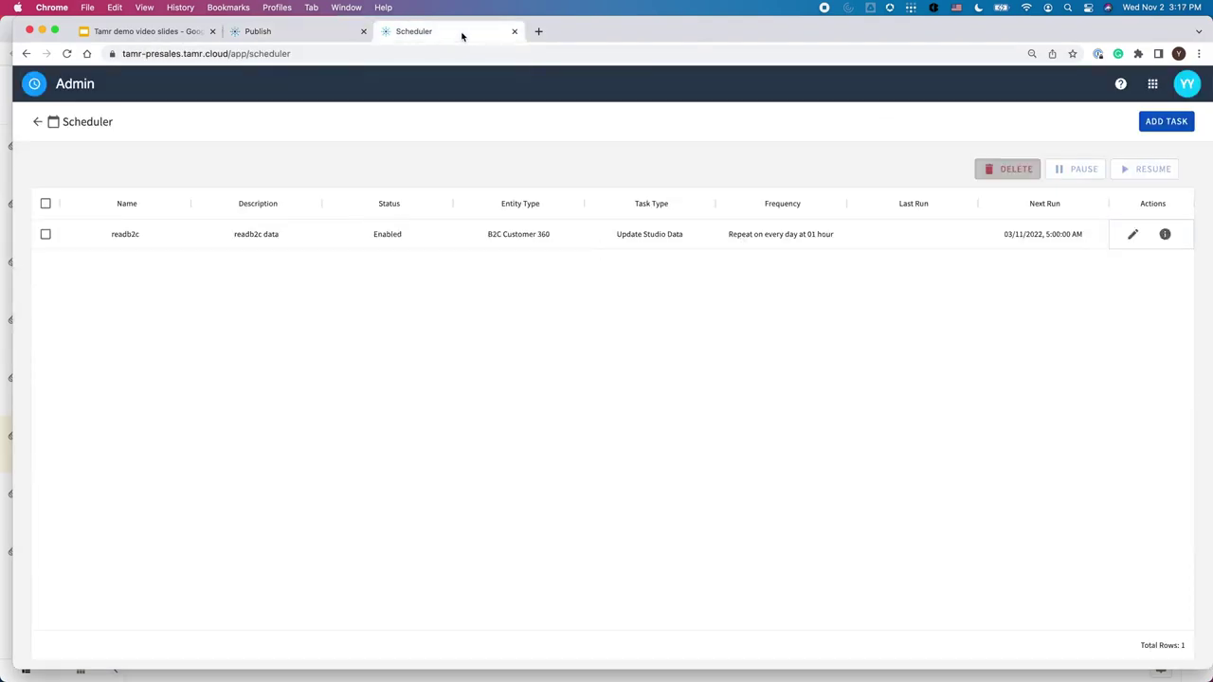
left_click(1173, 132)
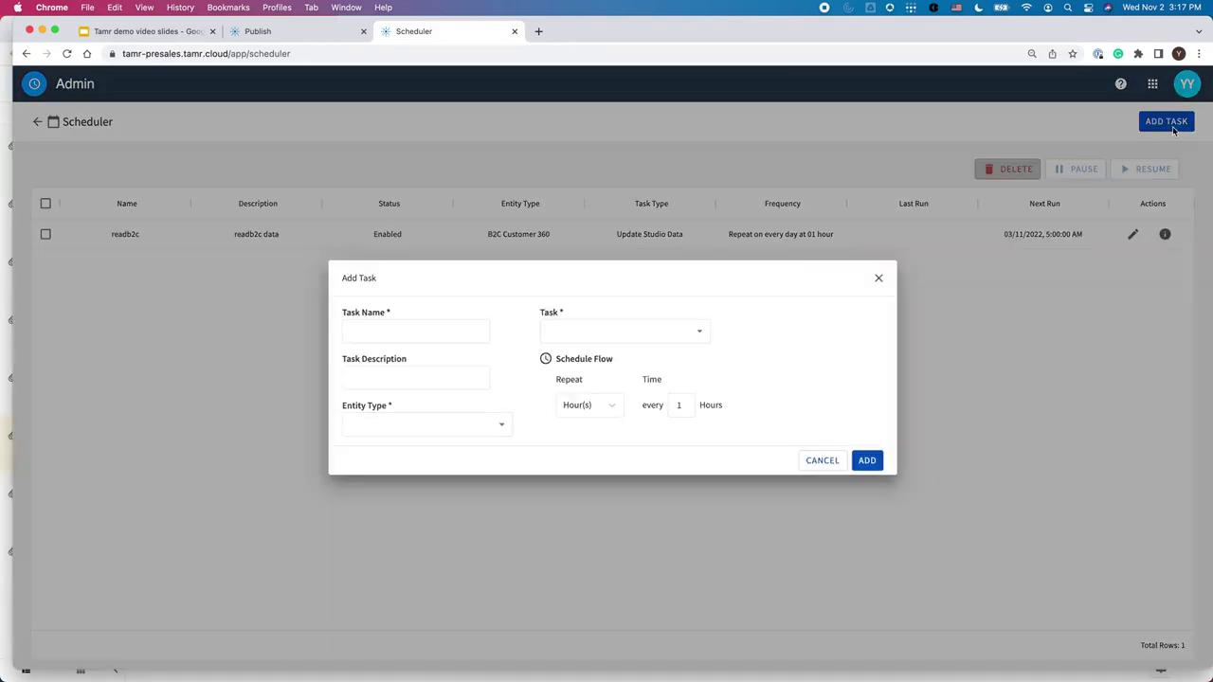
left_click(692, 339)
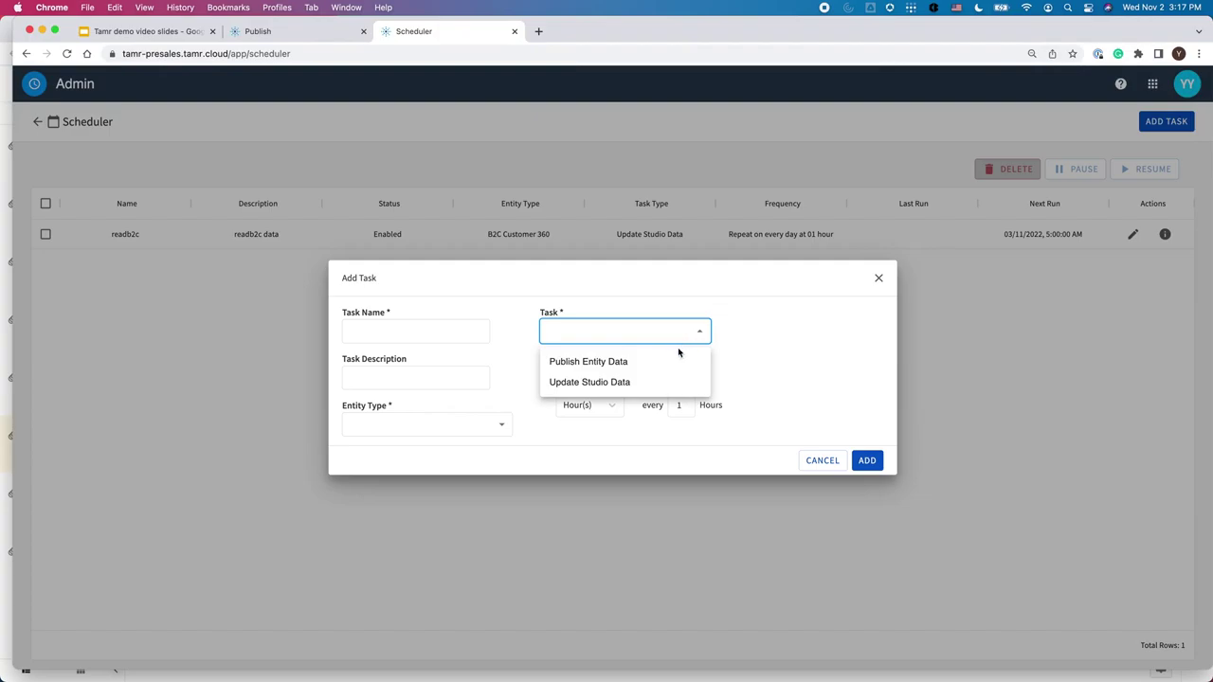
left_click(669, 382)
left_click(461, 332)
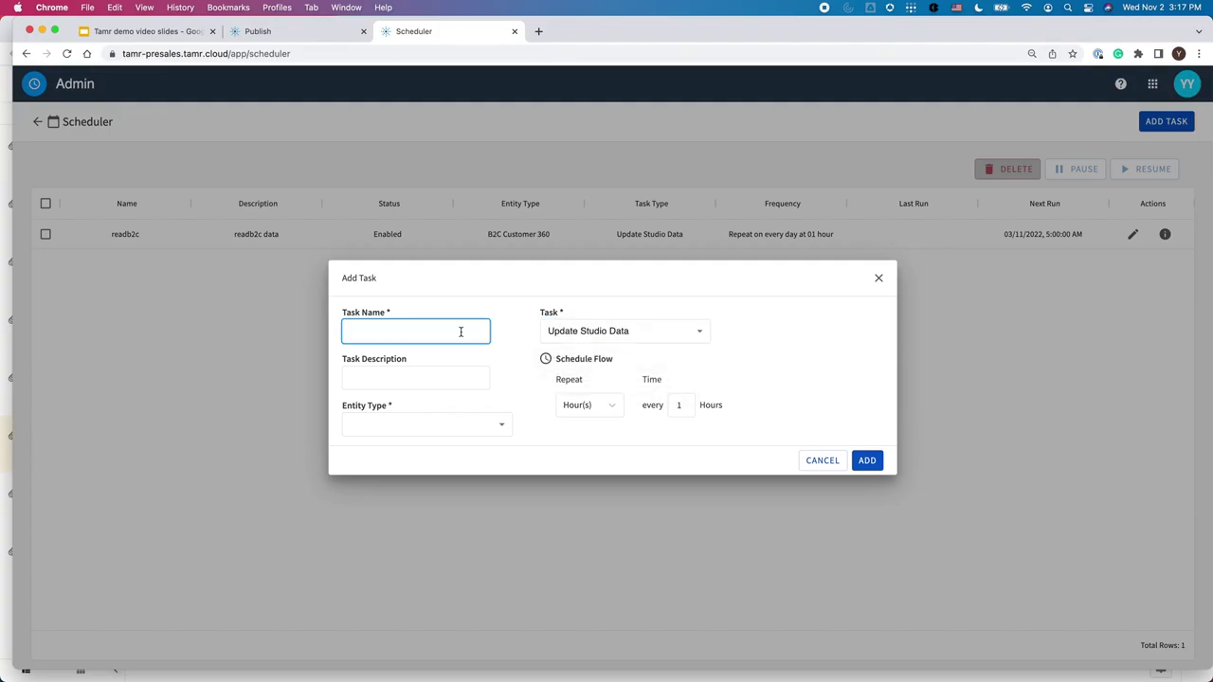
type("read")
type("bflow")
left_click(498, 424)
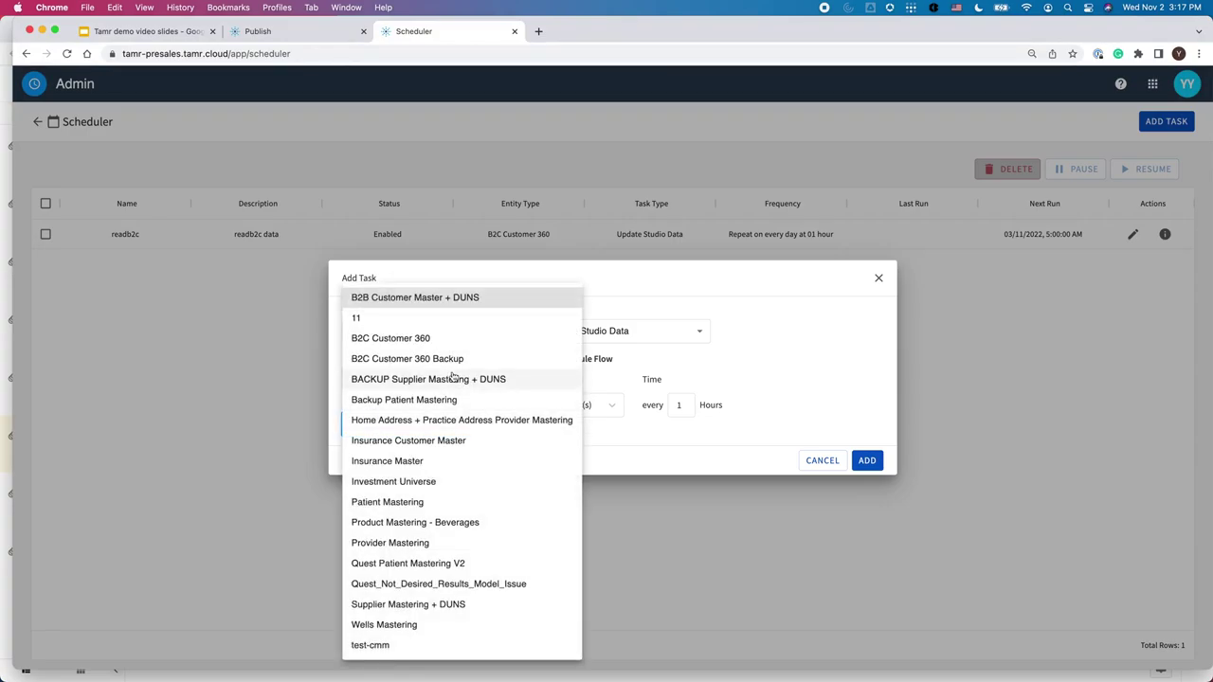
left_click(463, 298)
Set the readb2bflow task to repeat by Day(s) at hour 1 and add it to the schedule.
left_click(607, 408)
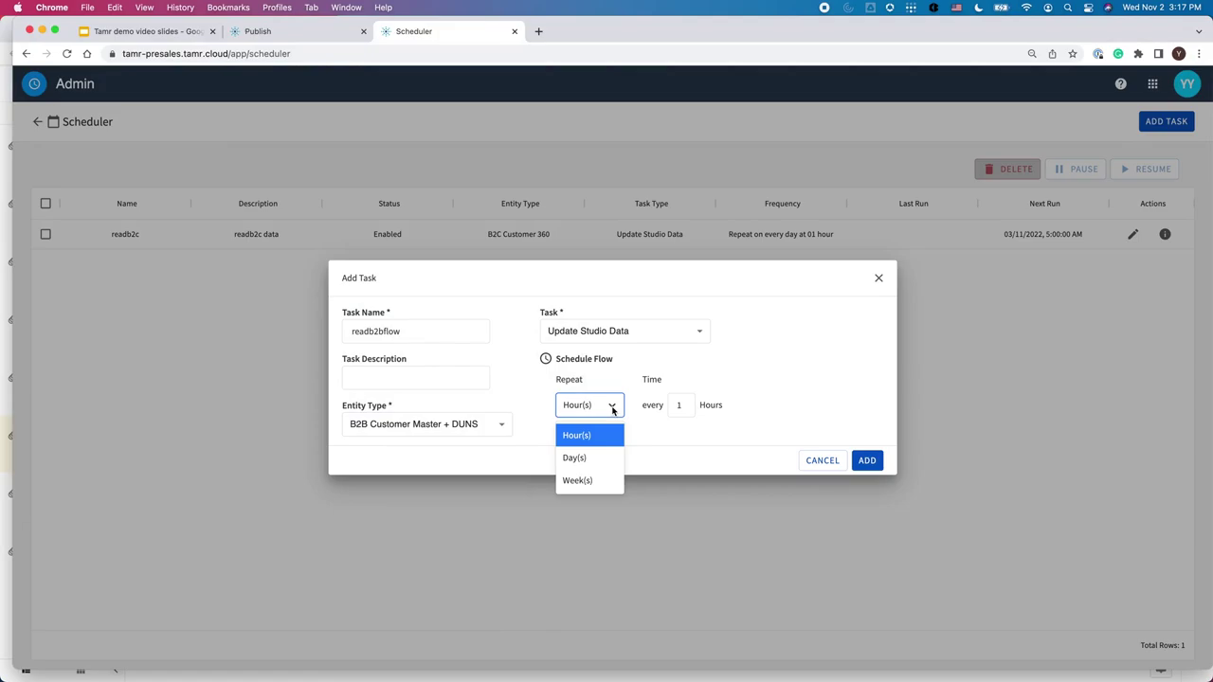
left_click(597, 458)
left_click(868, 462)
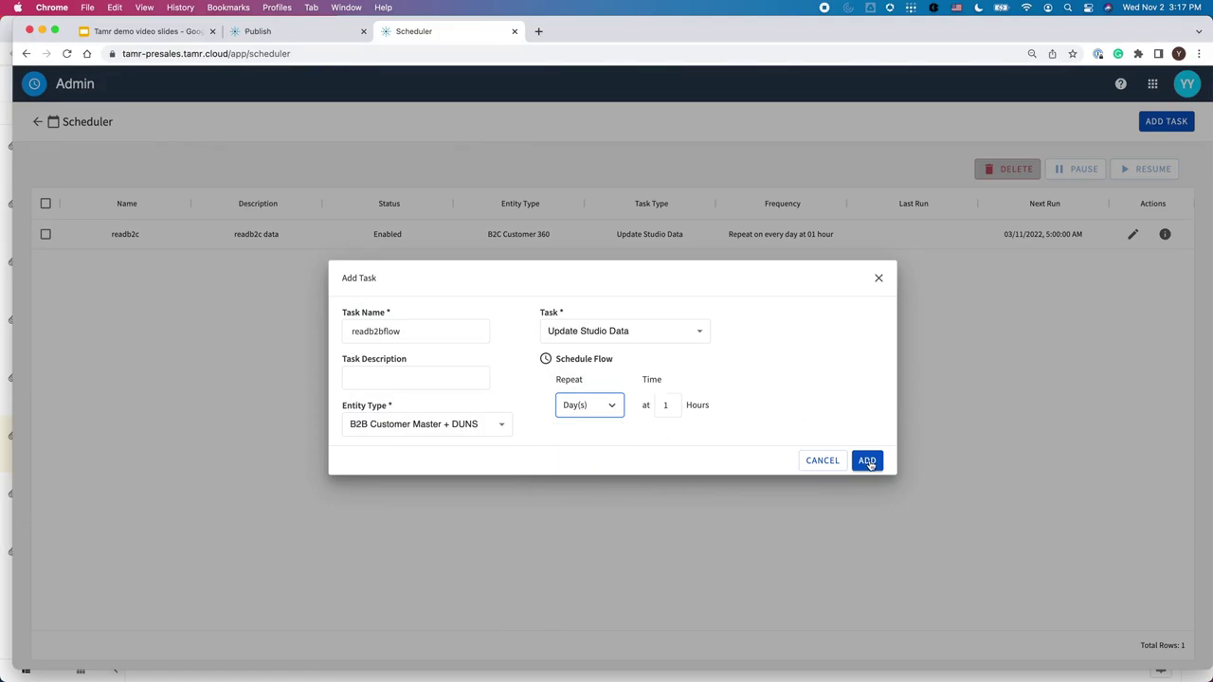